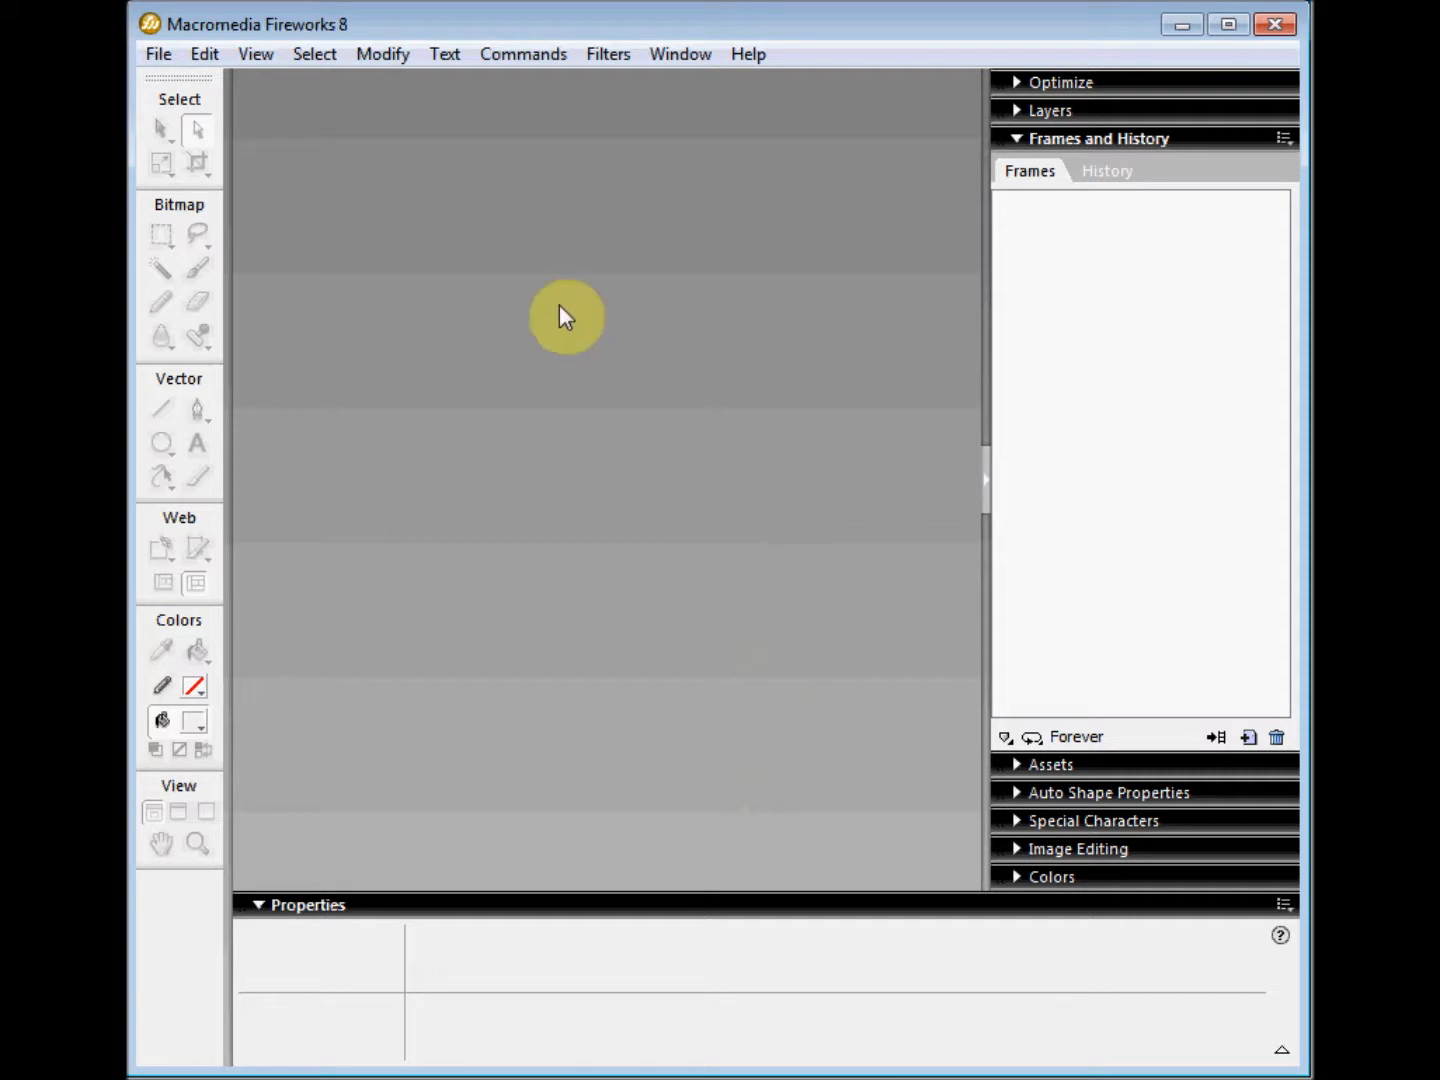
- Create a new document with a white canvas 400 pixels wide and 600 pixels high
click(158, 54)
mouse_move(208, 56)
mouse_move(158, 56)
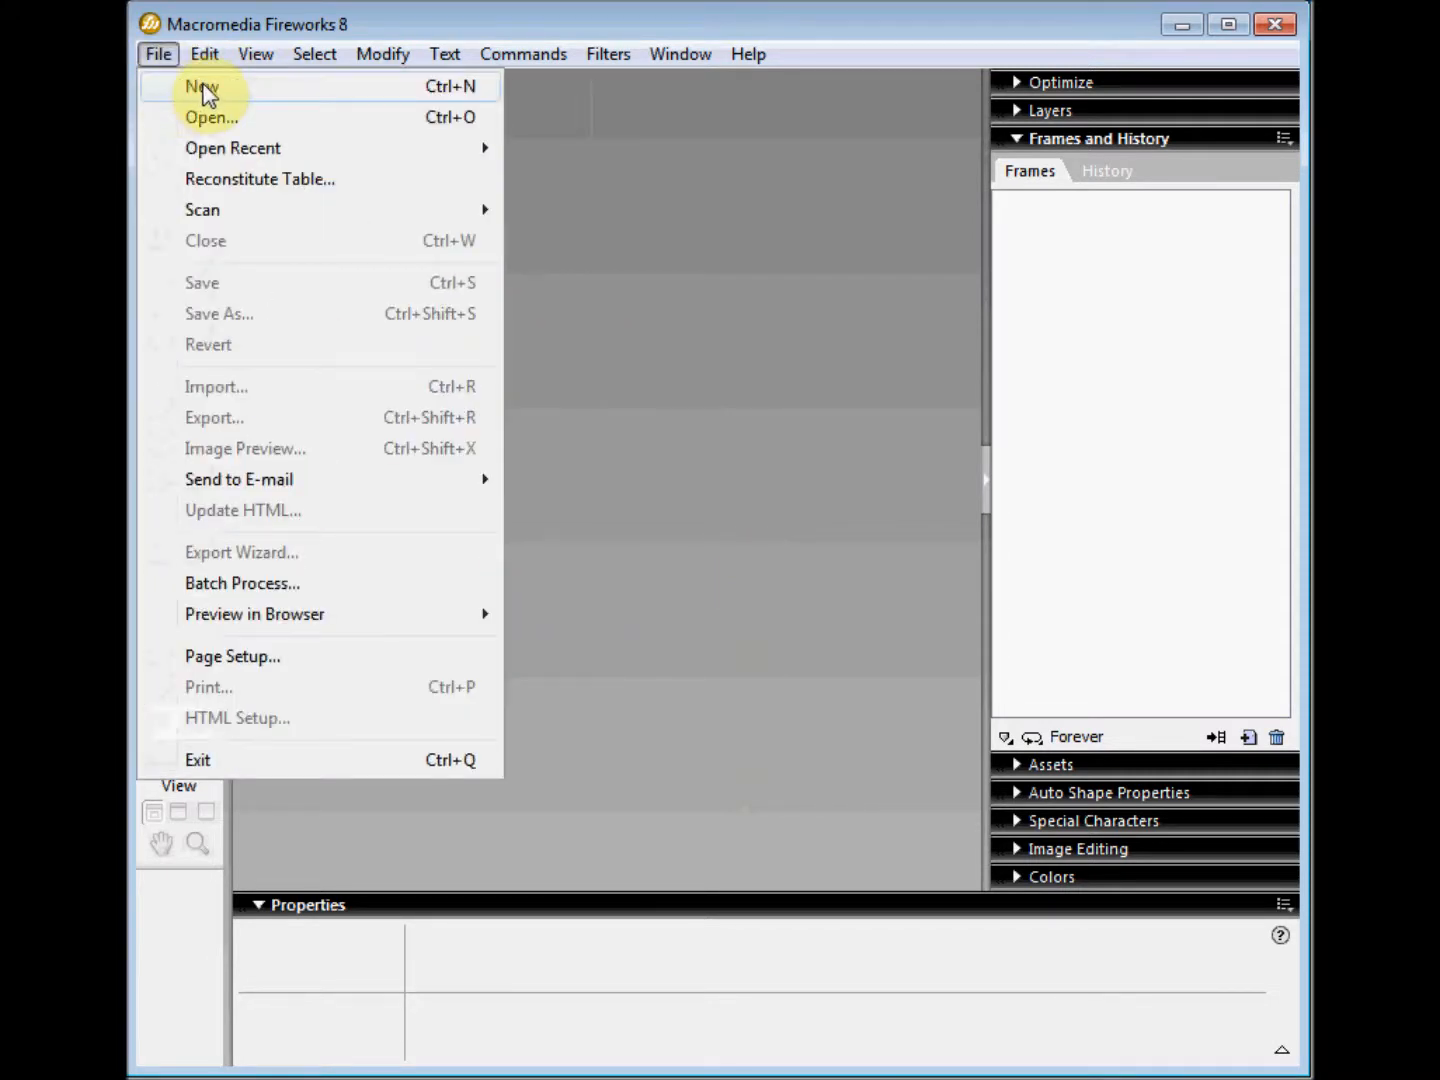
click(202, 88)
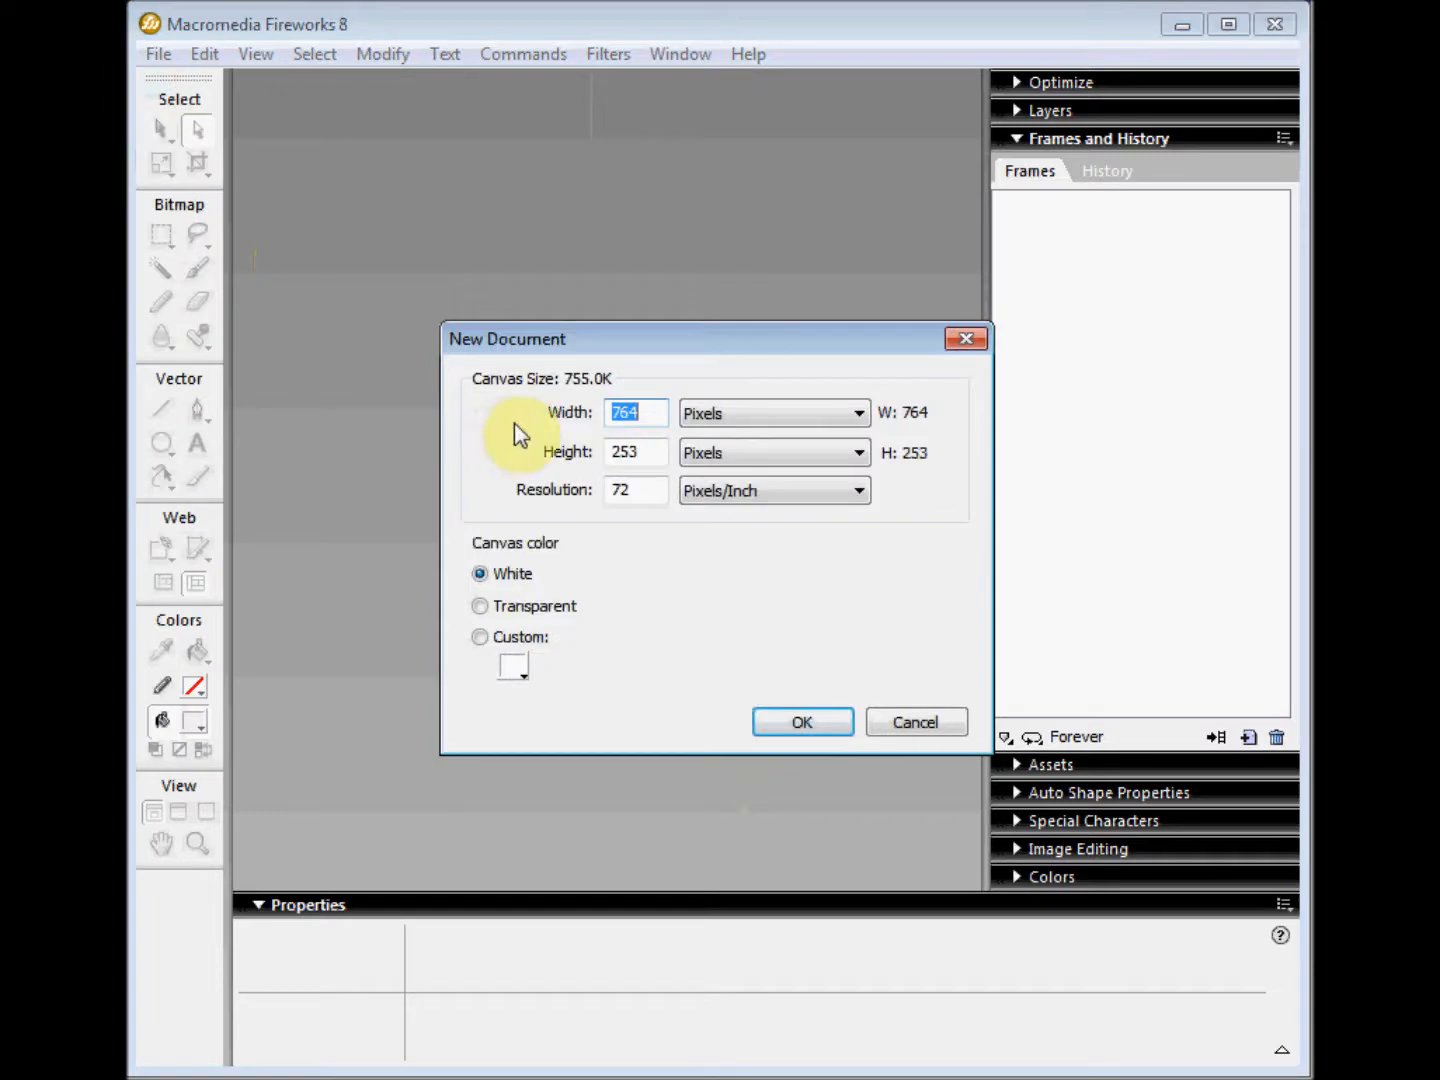
text(400)
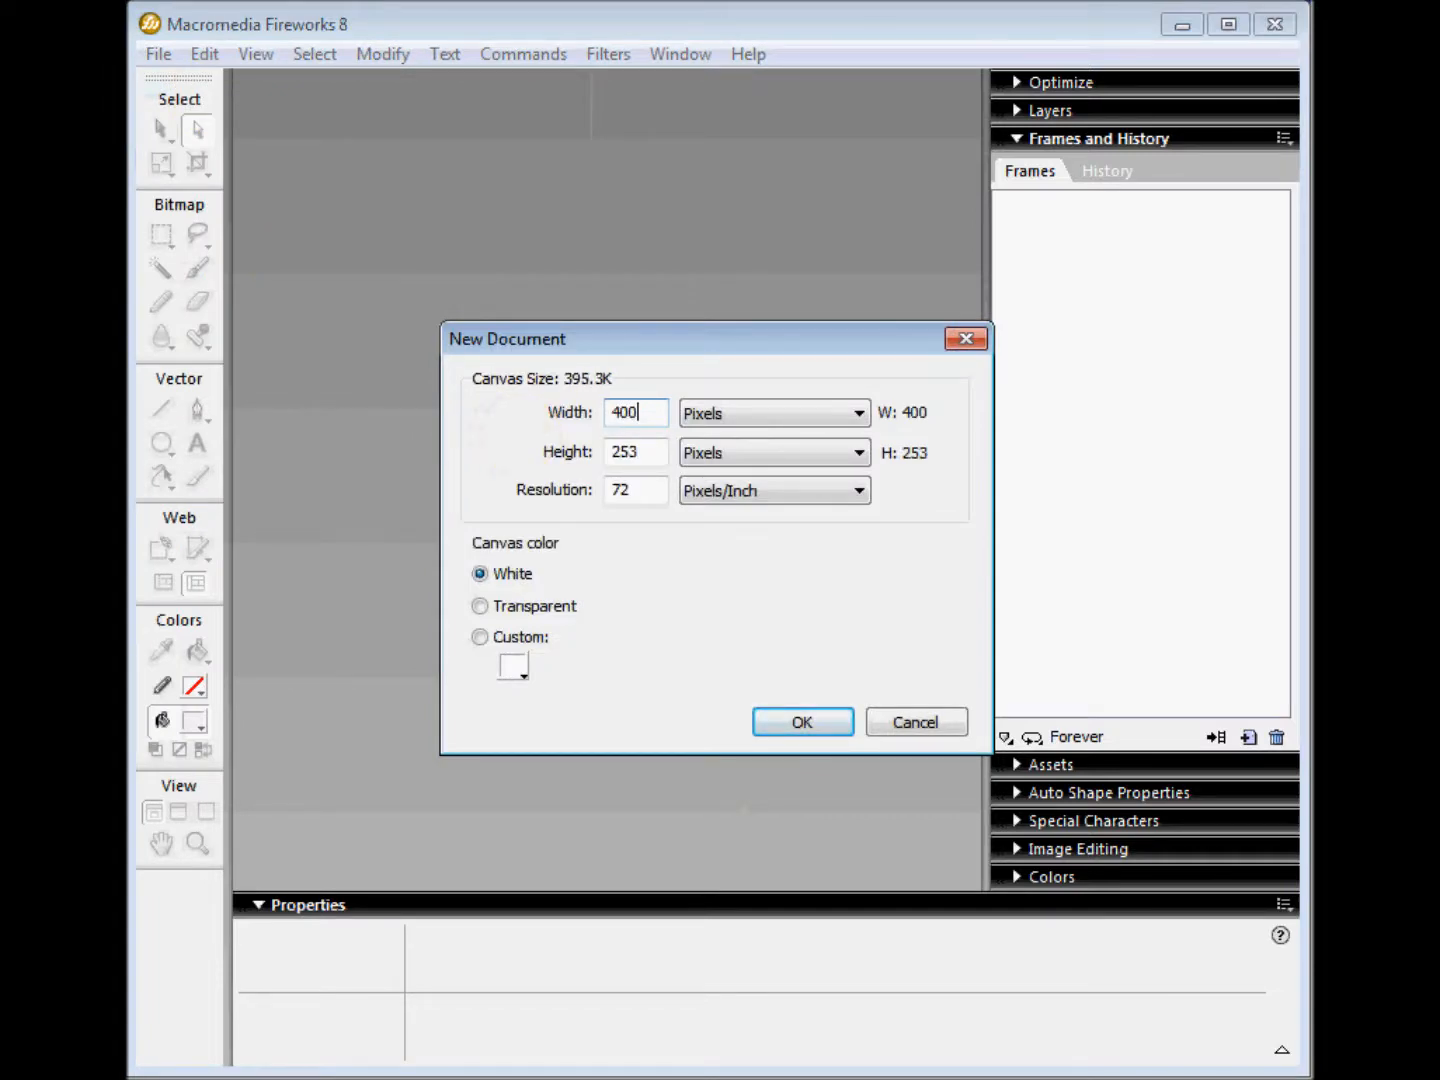
drag(652, 450, 611, 451)
text(600)
click(769, 721)
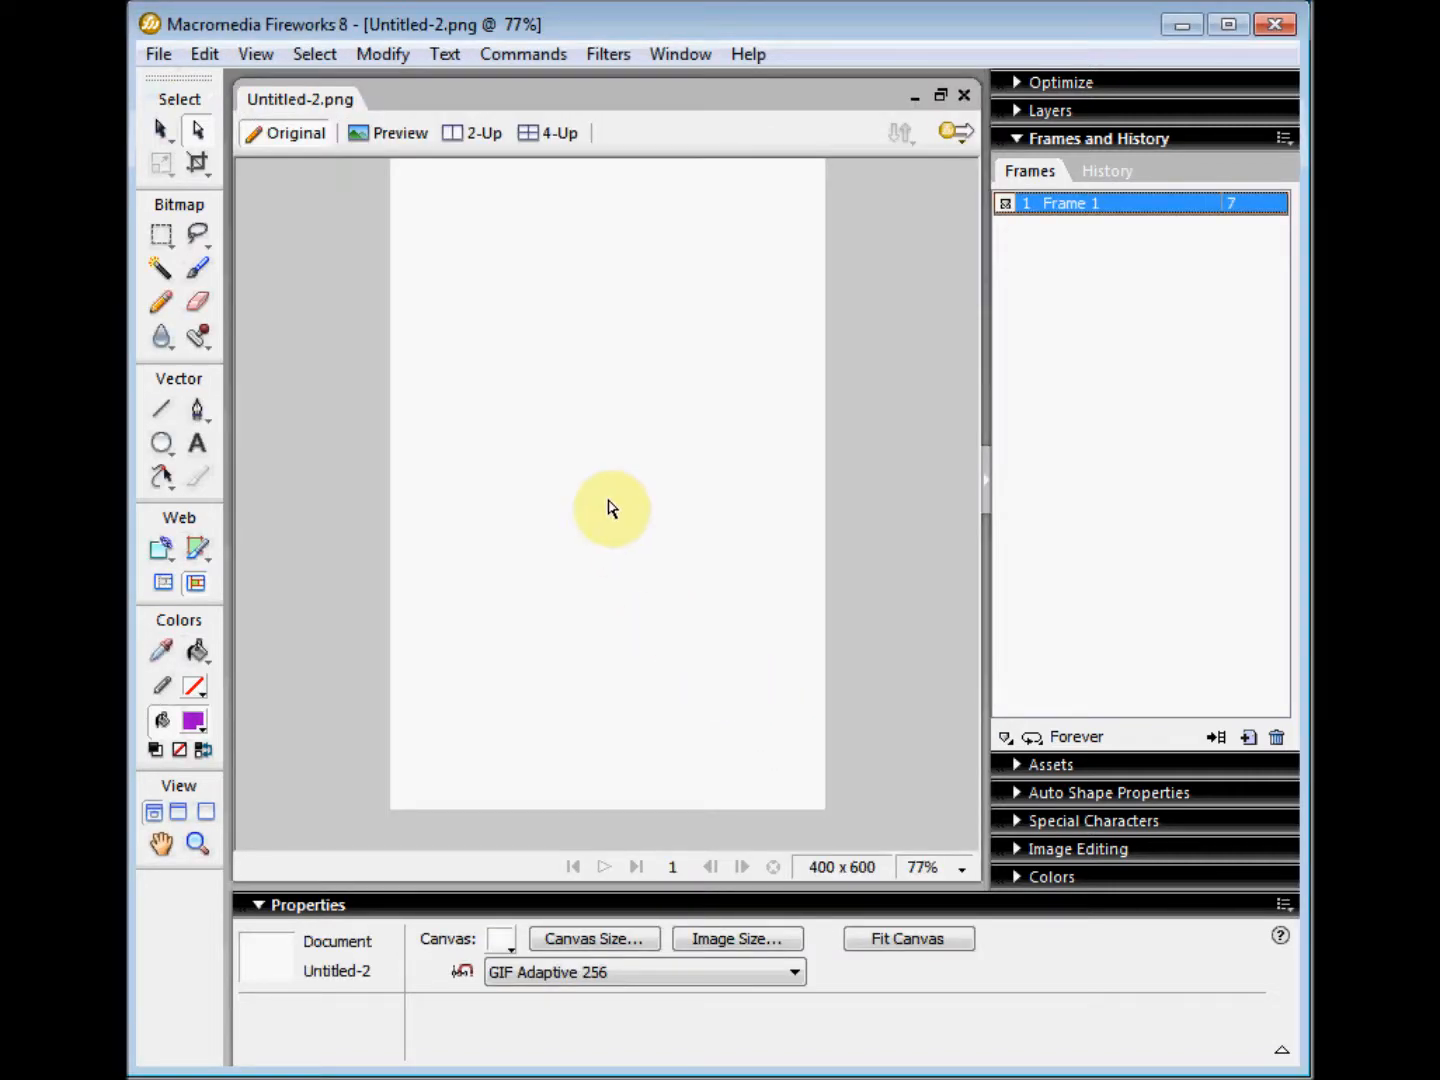
- Draw a solid purple ellipse about 140 by 203 pixels in the lower middle of the canvas with the Ellipse tool
click(166, 449)
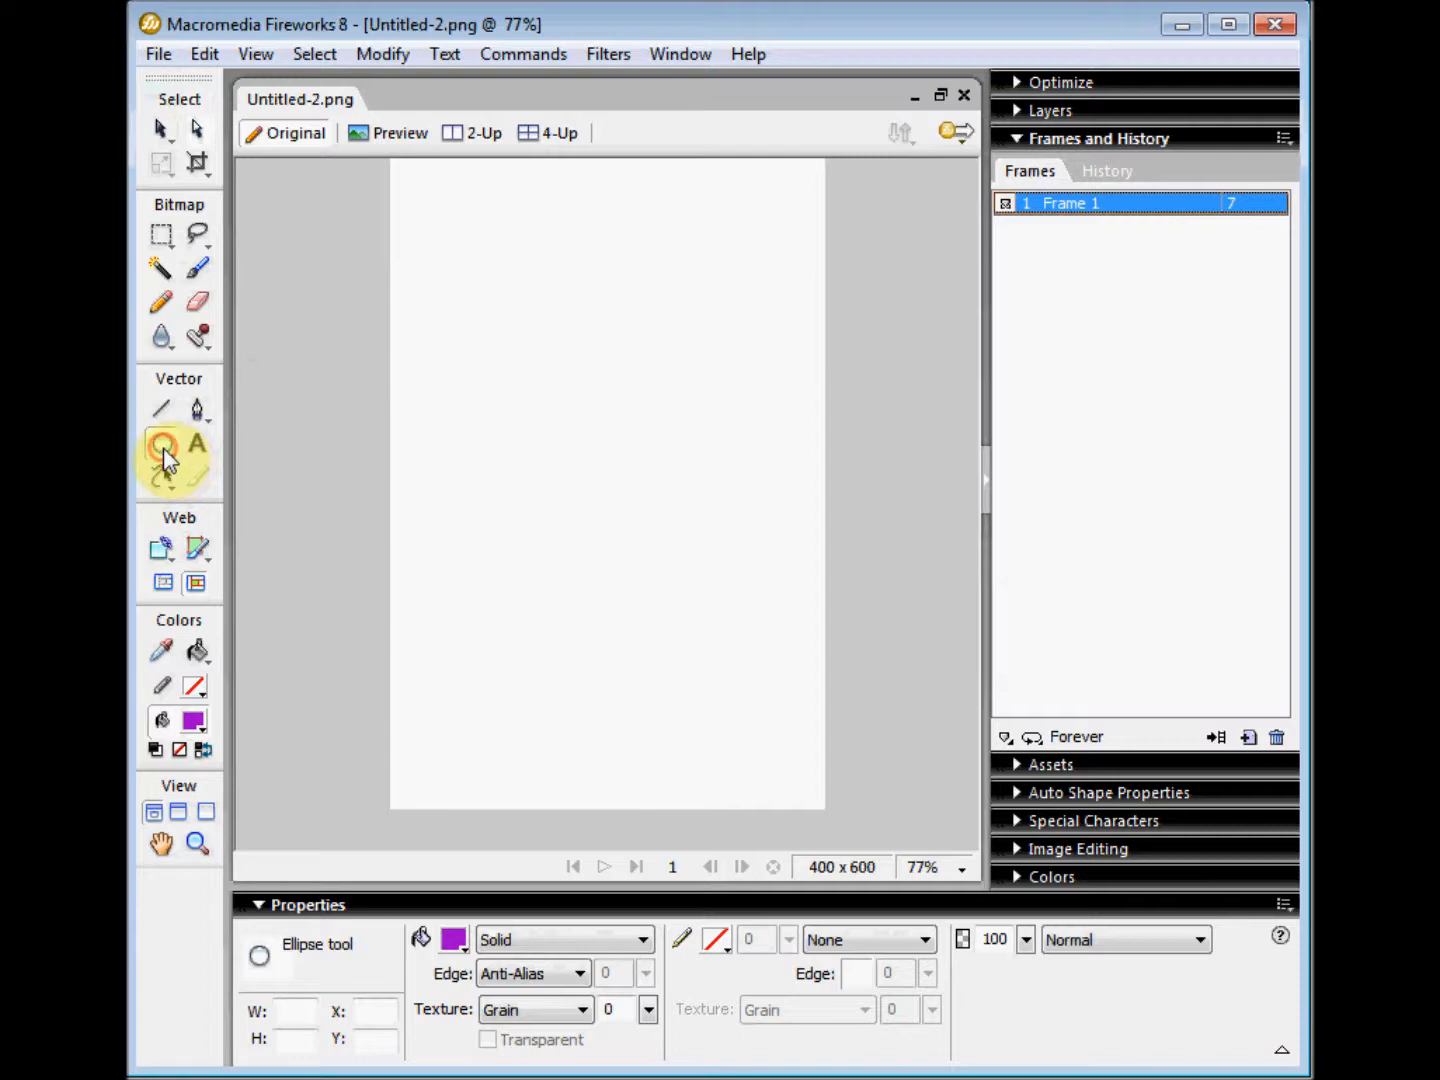
click(173, 455)
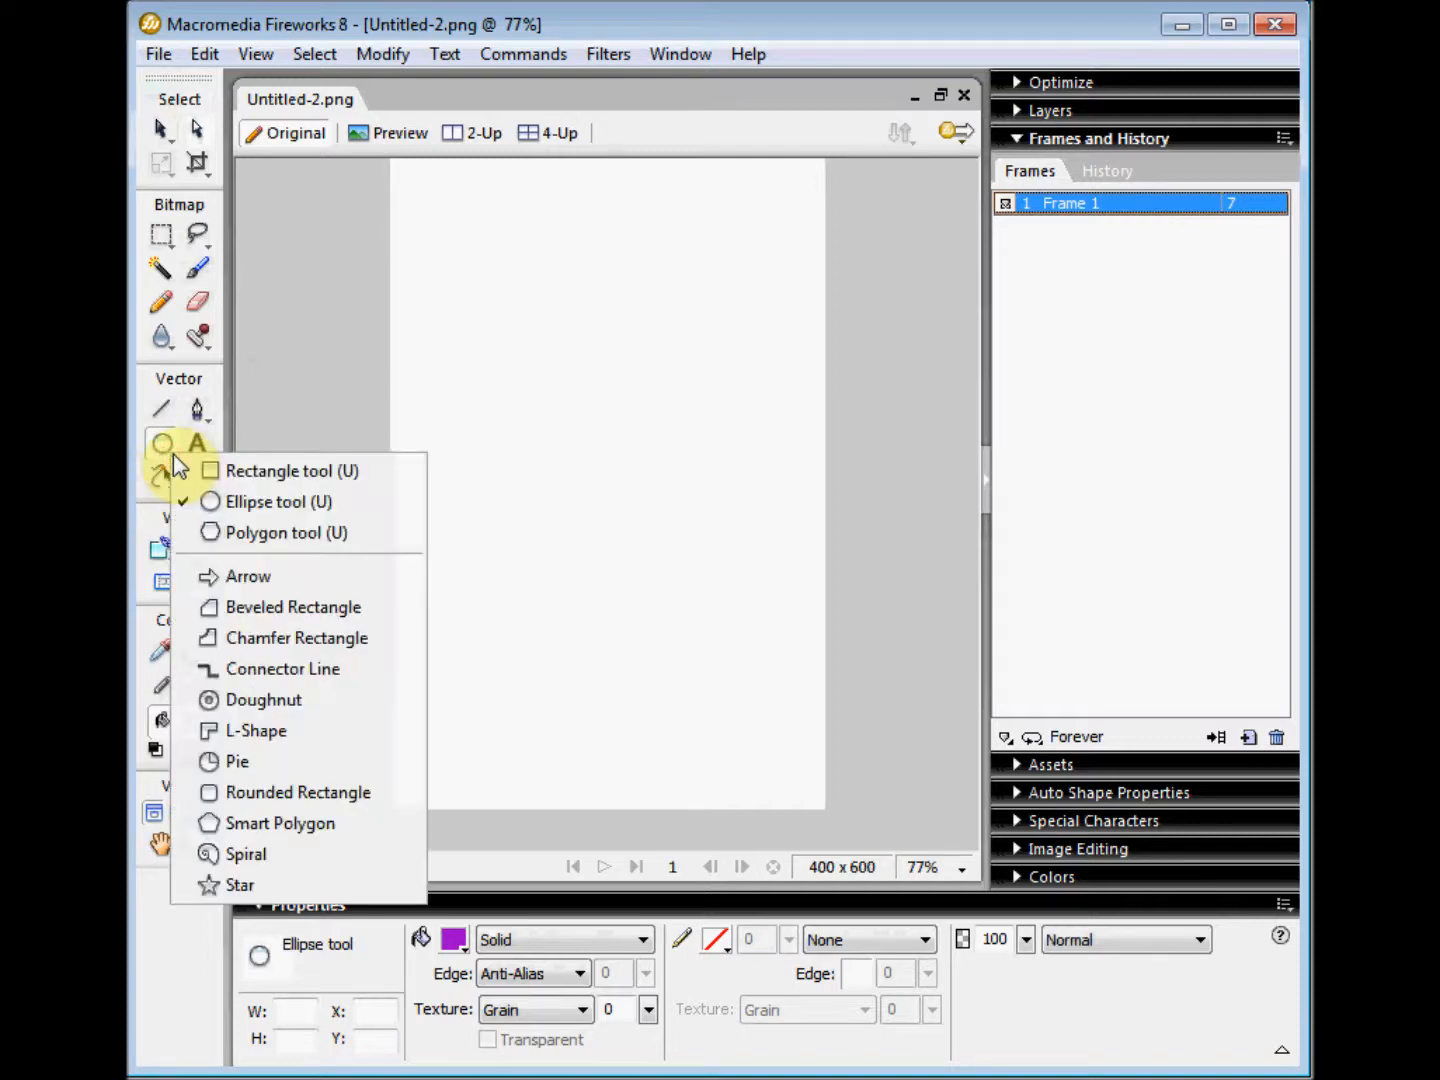
click(249, 501)
drag(525, 489, 680, 706)
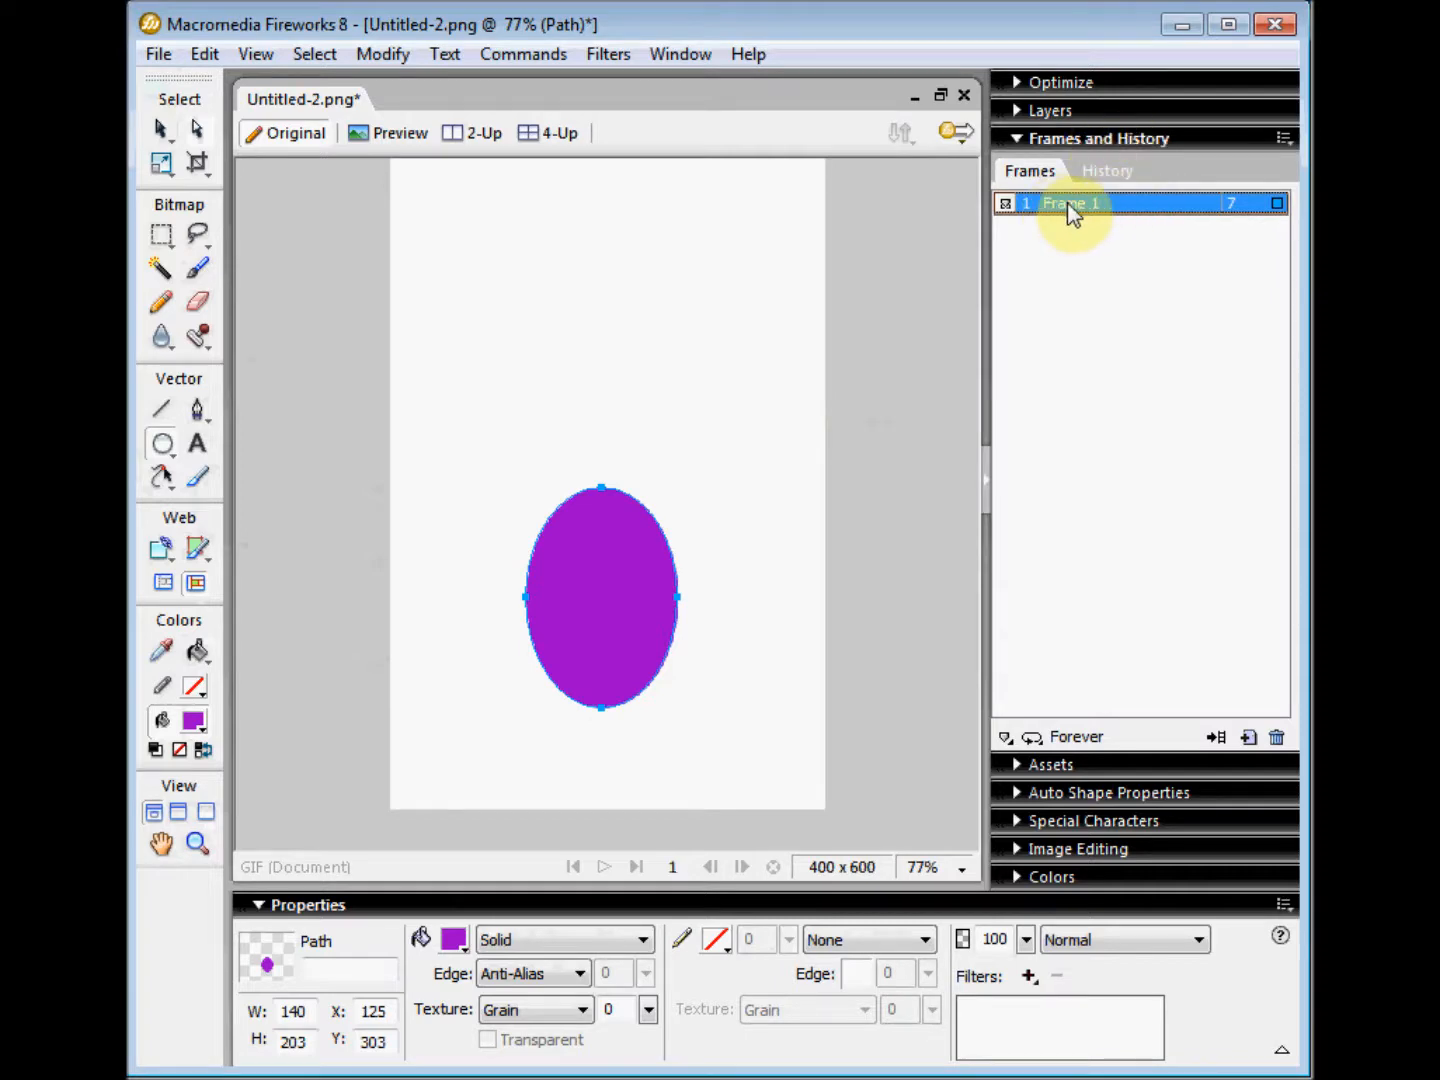
- Duplicate frame 1 once after the current frame and move the ellipse slightly down in the copy, to about Y 307
click(1285, 139)
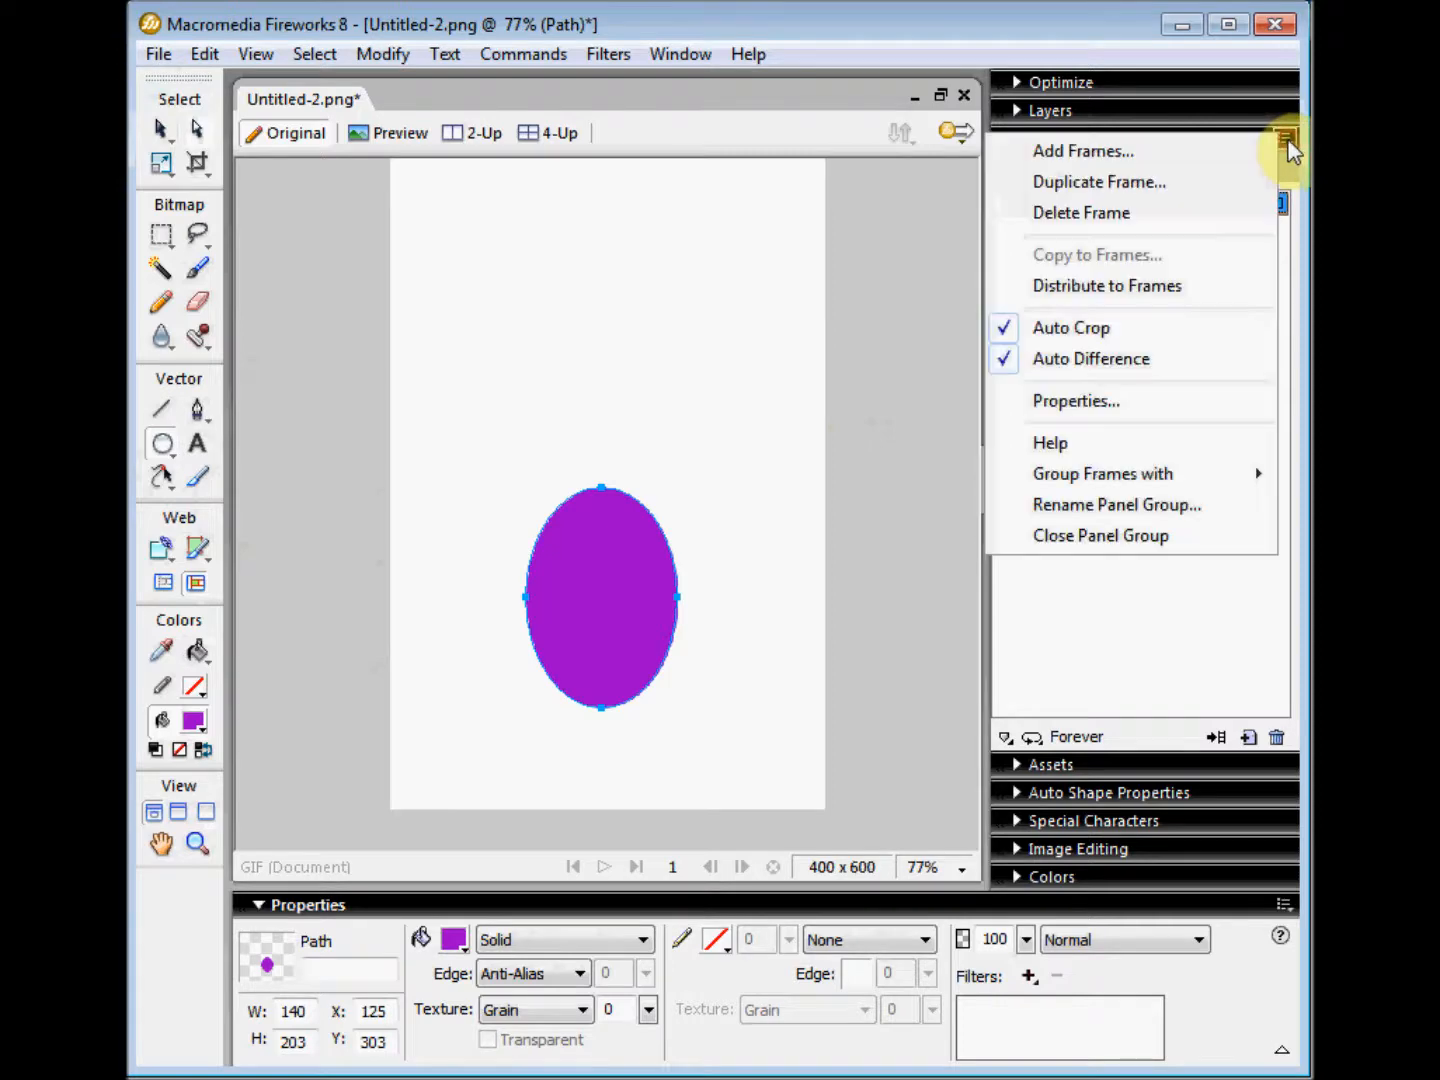
click(1175, 182)
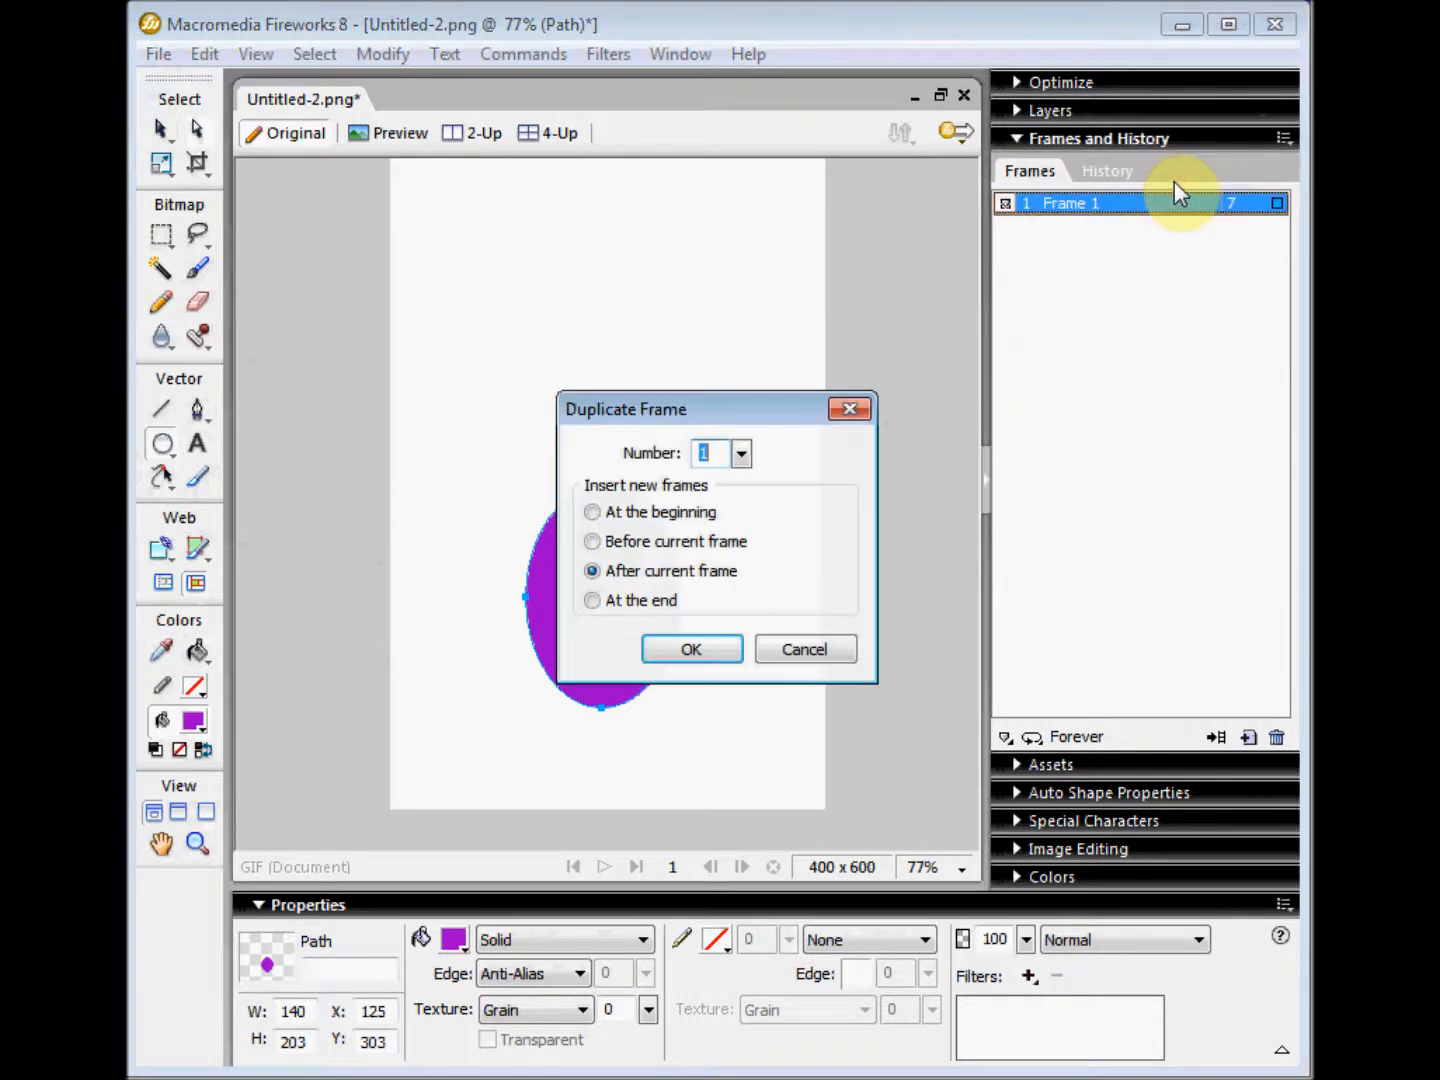
click(715, 650)
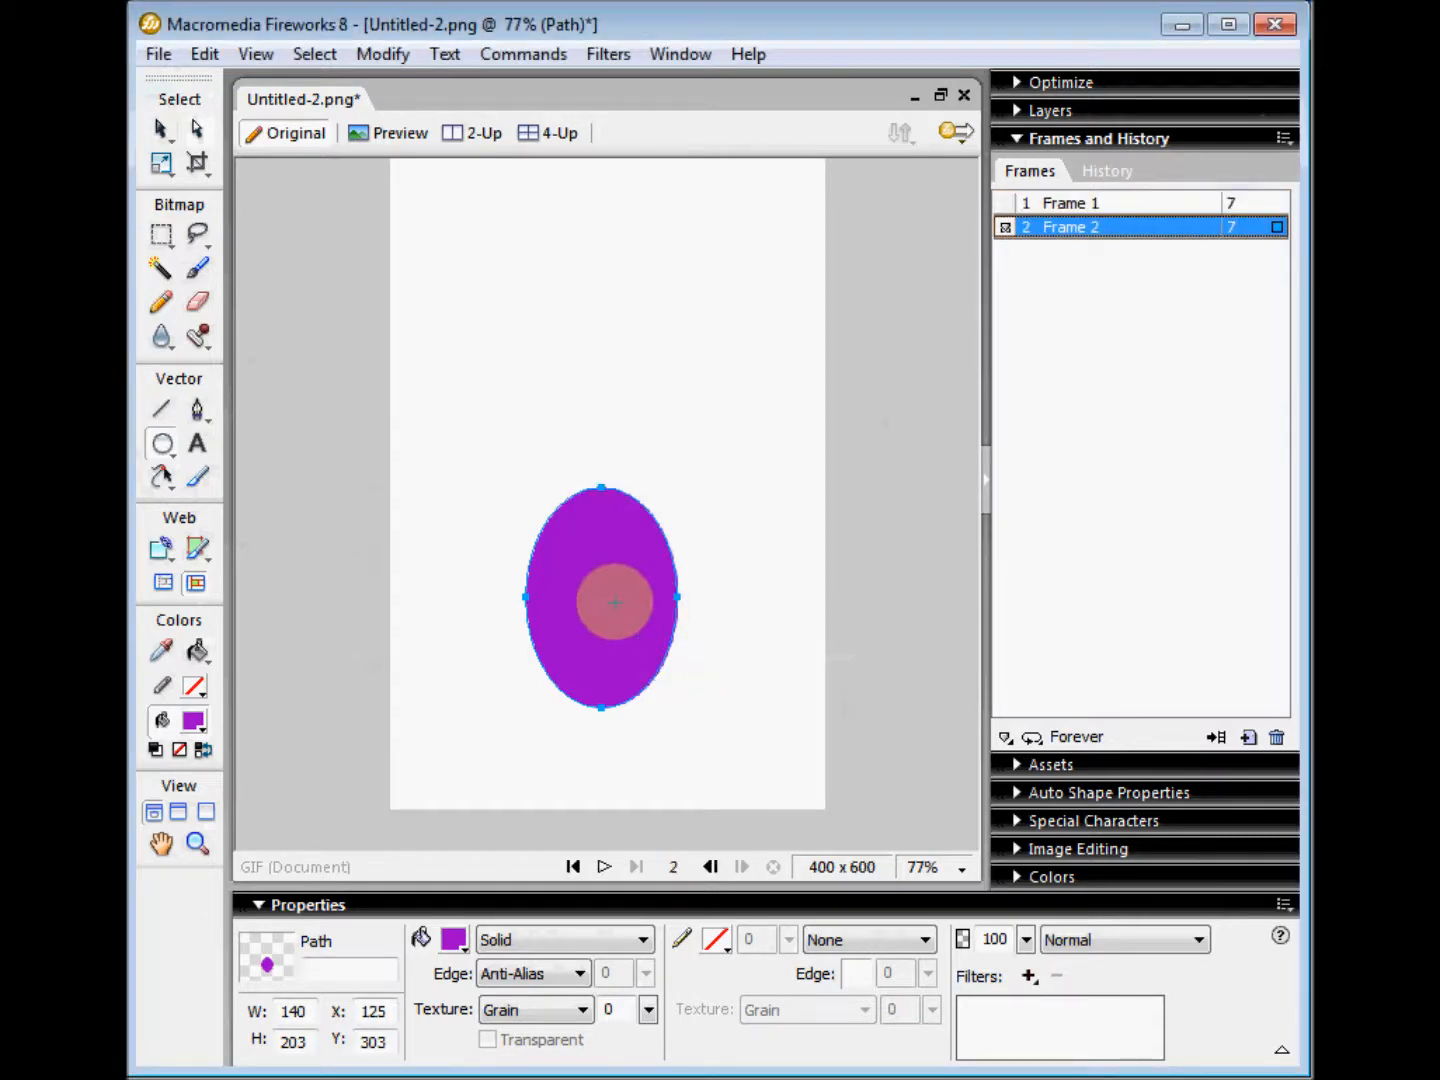
click(197, 129)
click(569, 575)
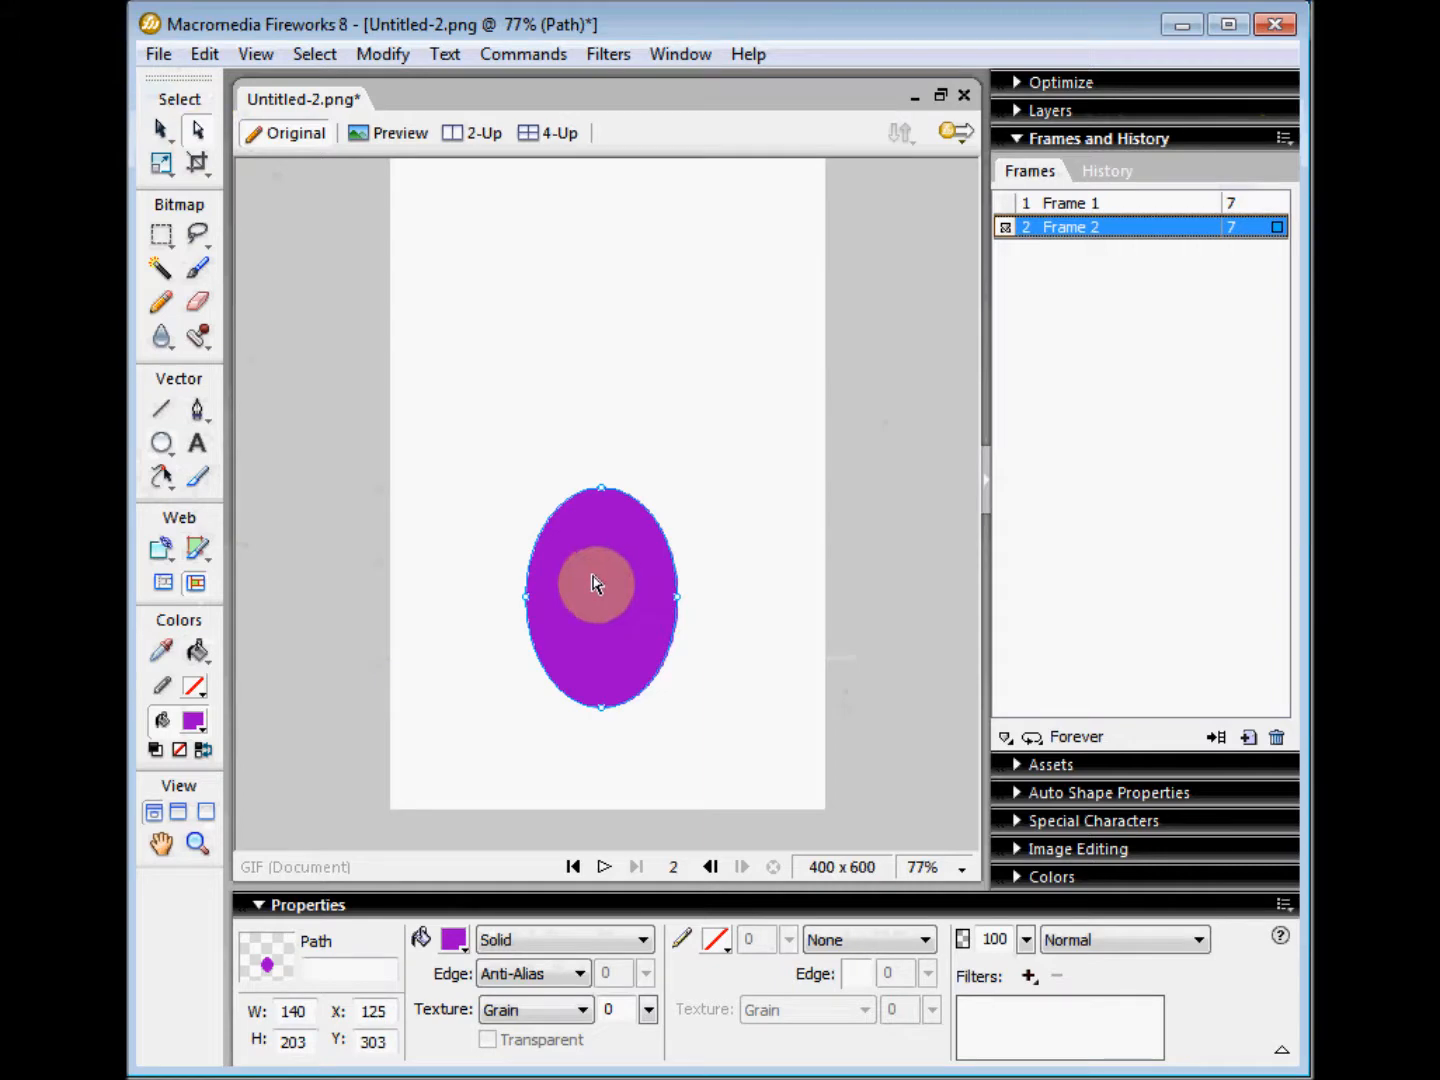
drag(593, 581, 593, 587)
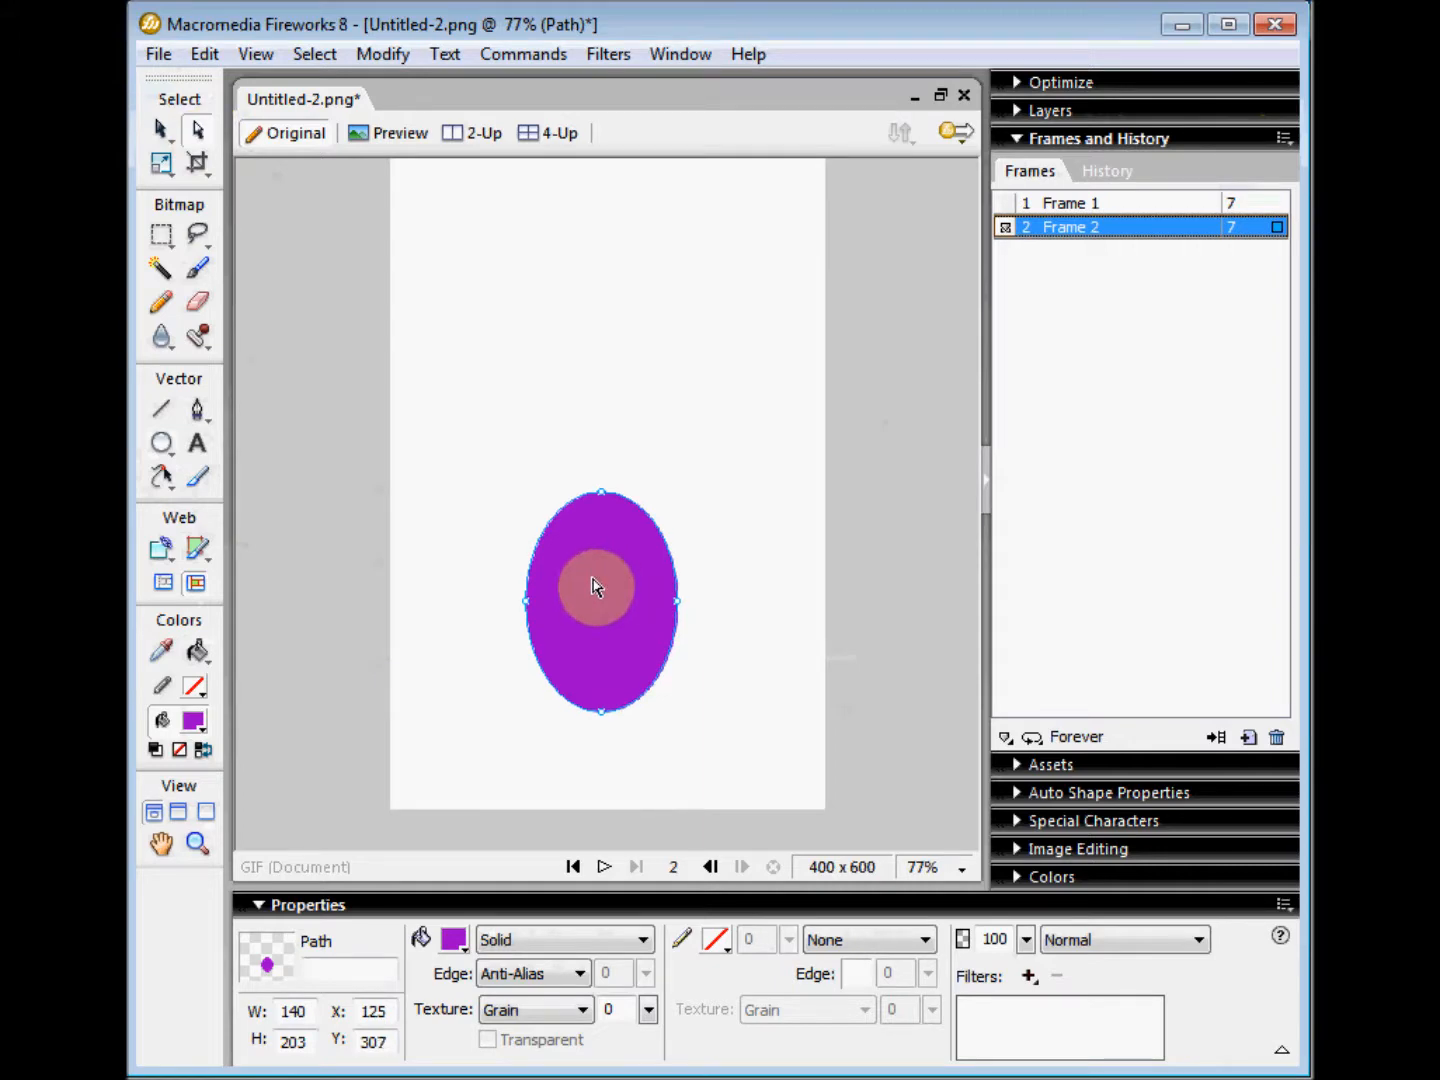
- Duplicate frame 2 once after the current frame and move the copy's ellipse down to about X 122, Y 319
click(1285, 139)
click(1164, 190)
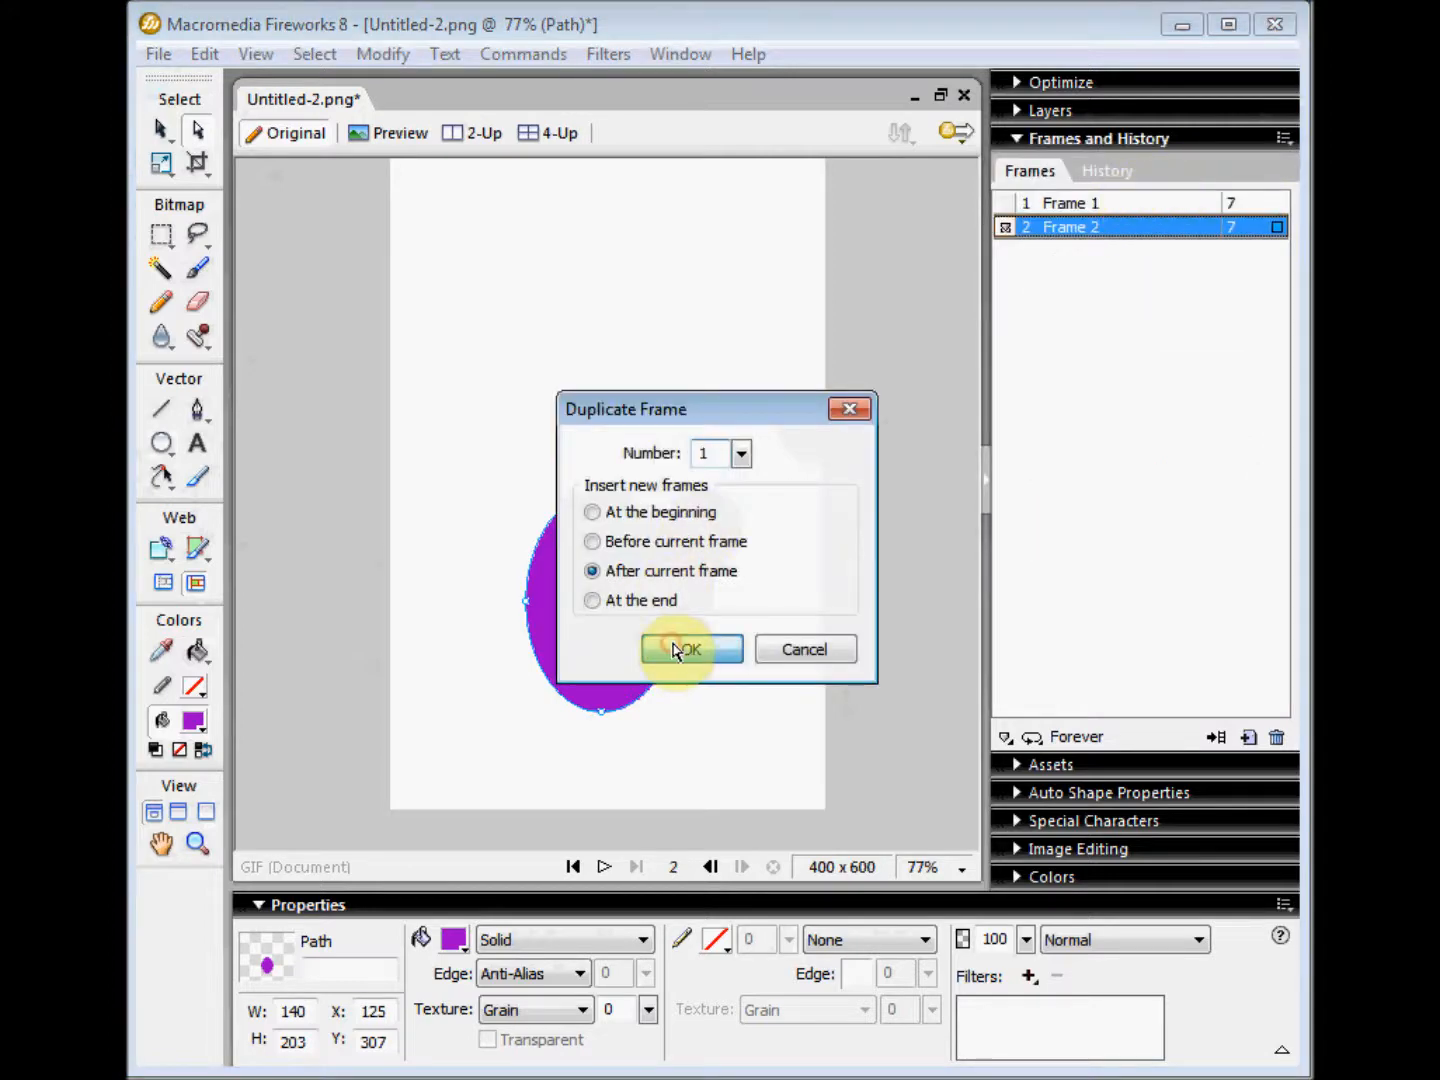
click(684, 651)
drag(640, 616, 631, 625)
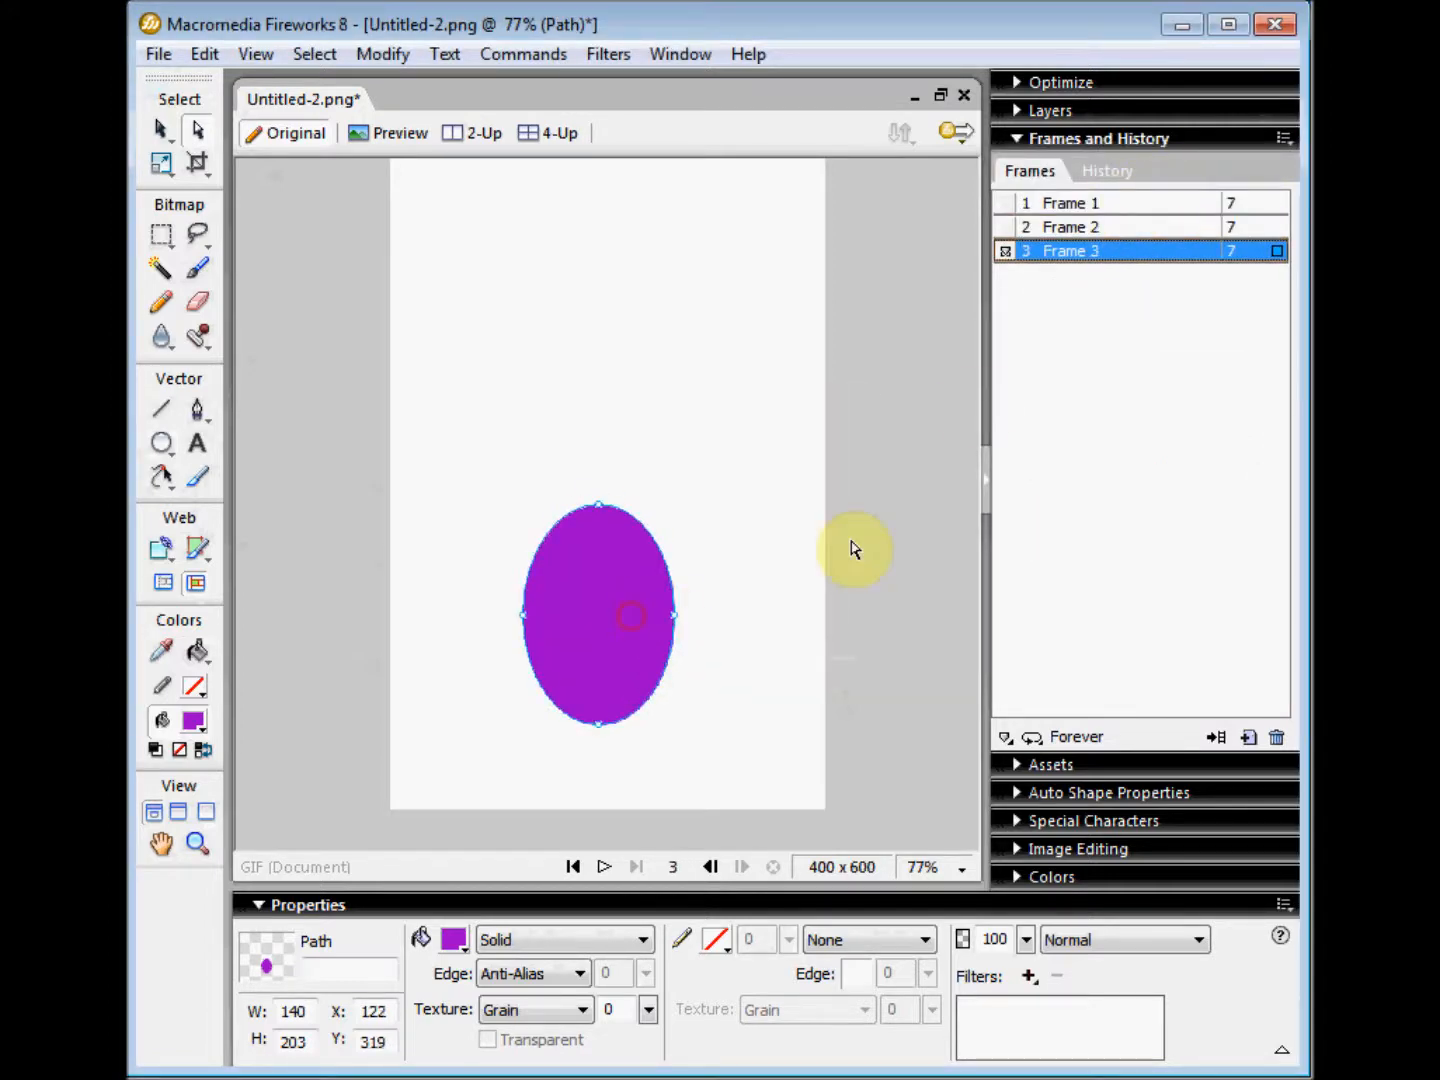
- Duplicate frame 3 once after the current frame and move the copy's ellipse down to about Y 328
click(1283, 143)
click(1163, 186)
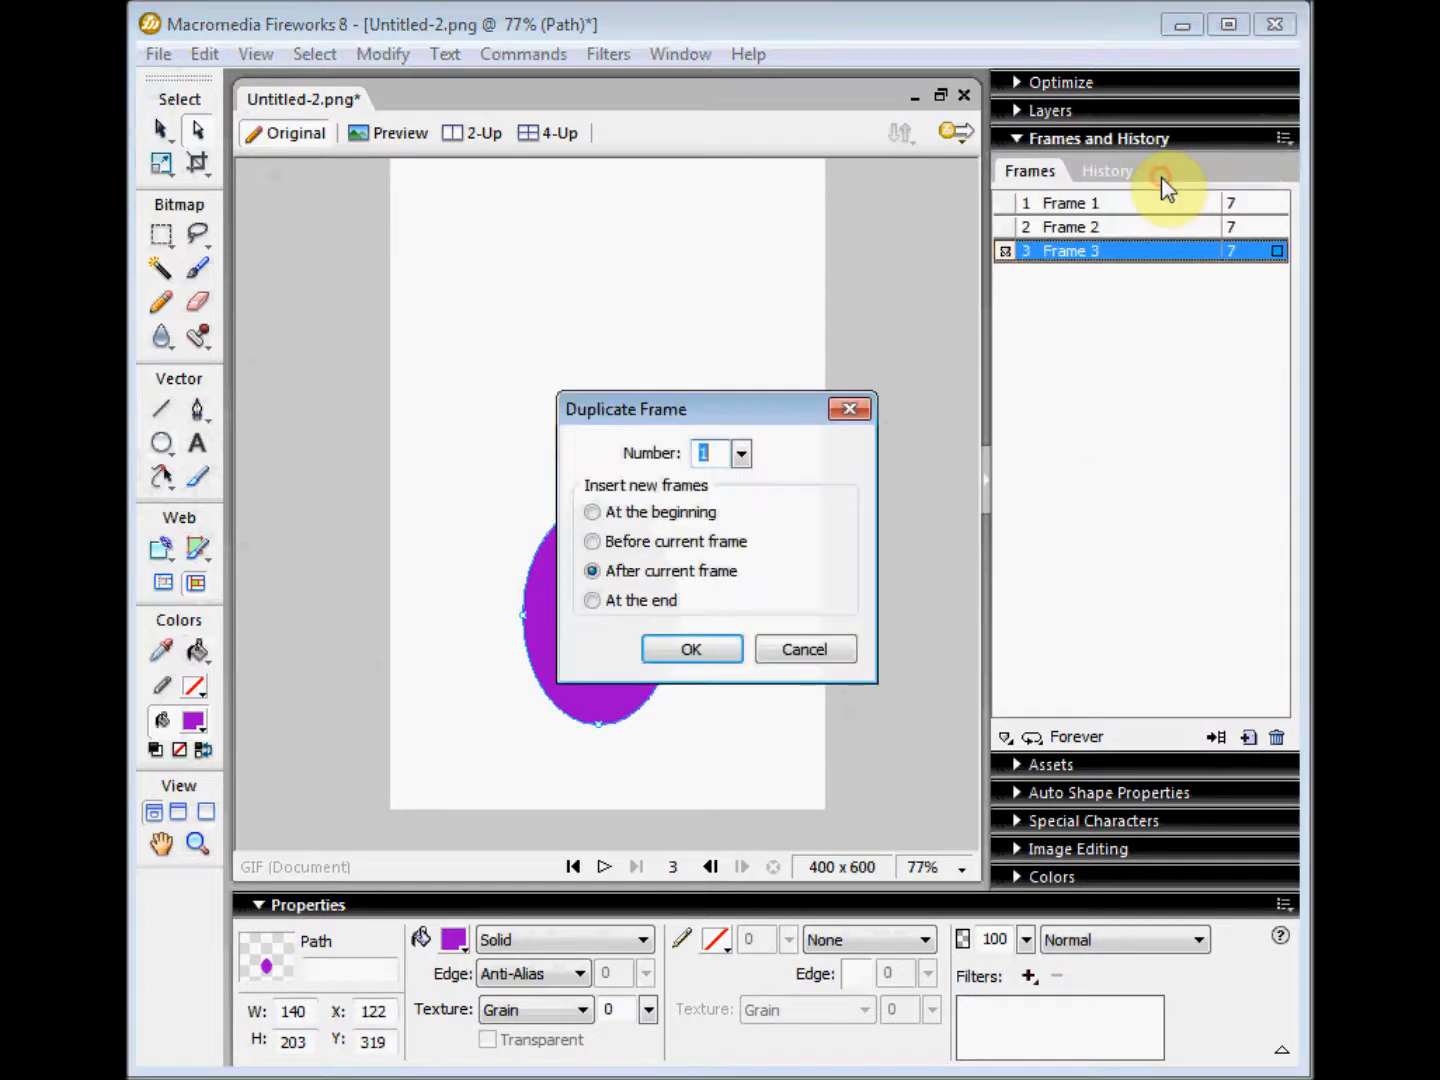
click(697, 643)
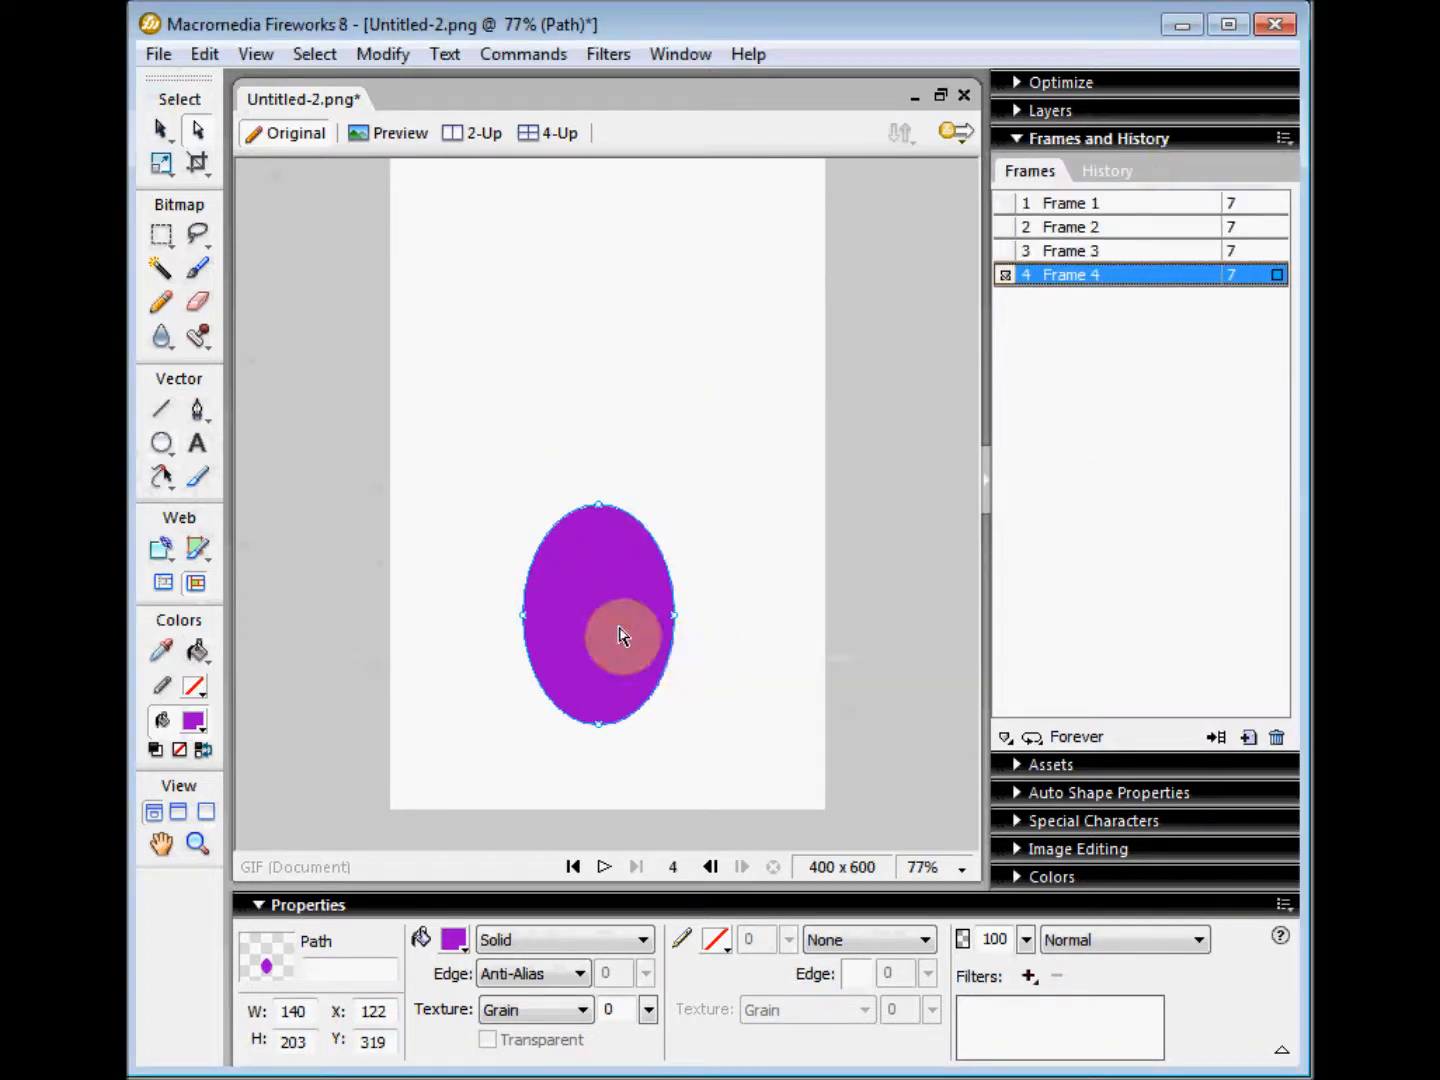
drag(622, 638, 621, 648)
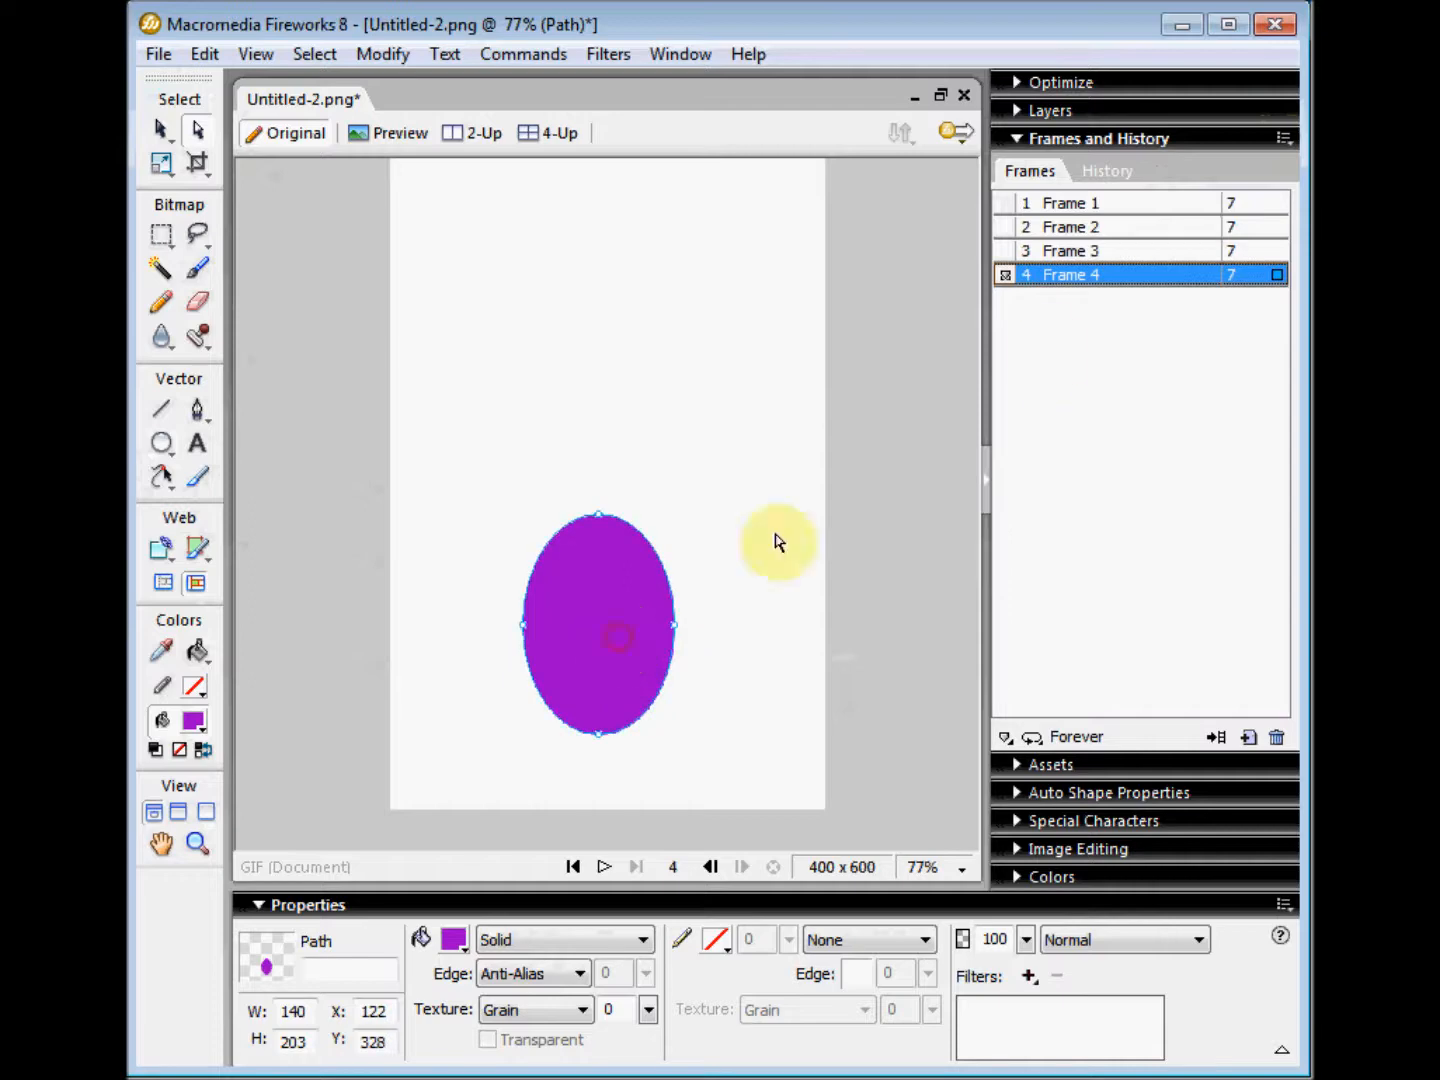
- Duplicate frame 4 once after the current frame and move the ellipse slightly farther down in the copy
click(1287, 145)
click(1131, 185)
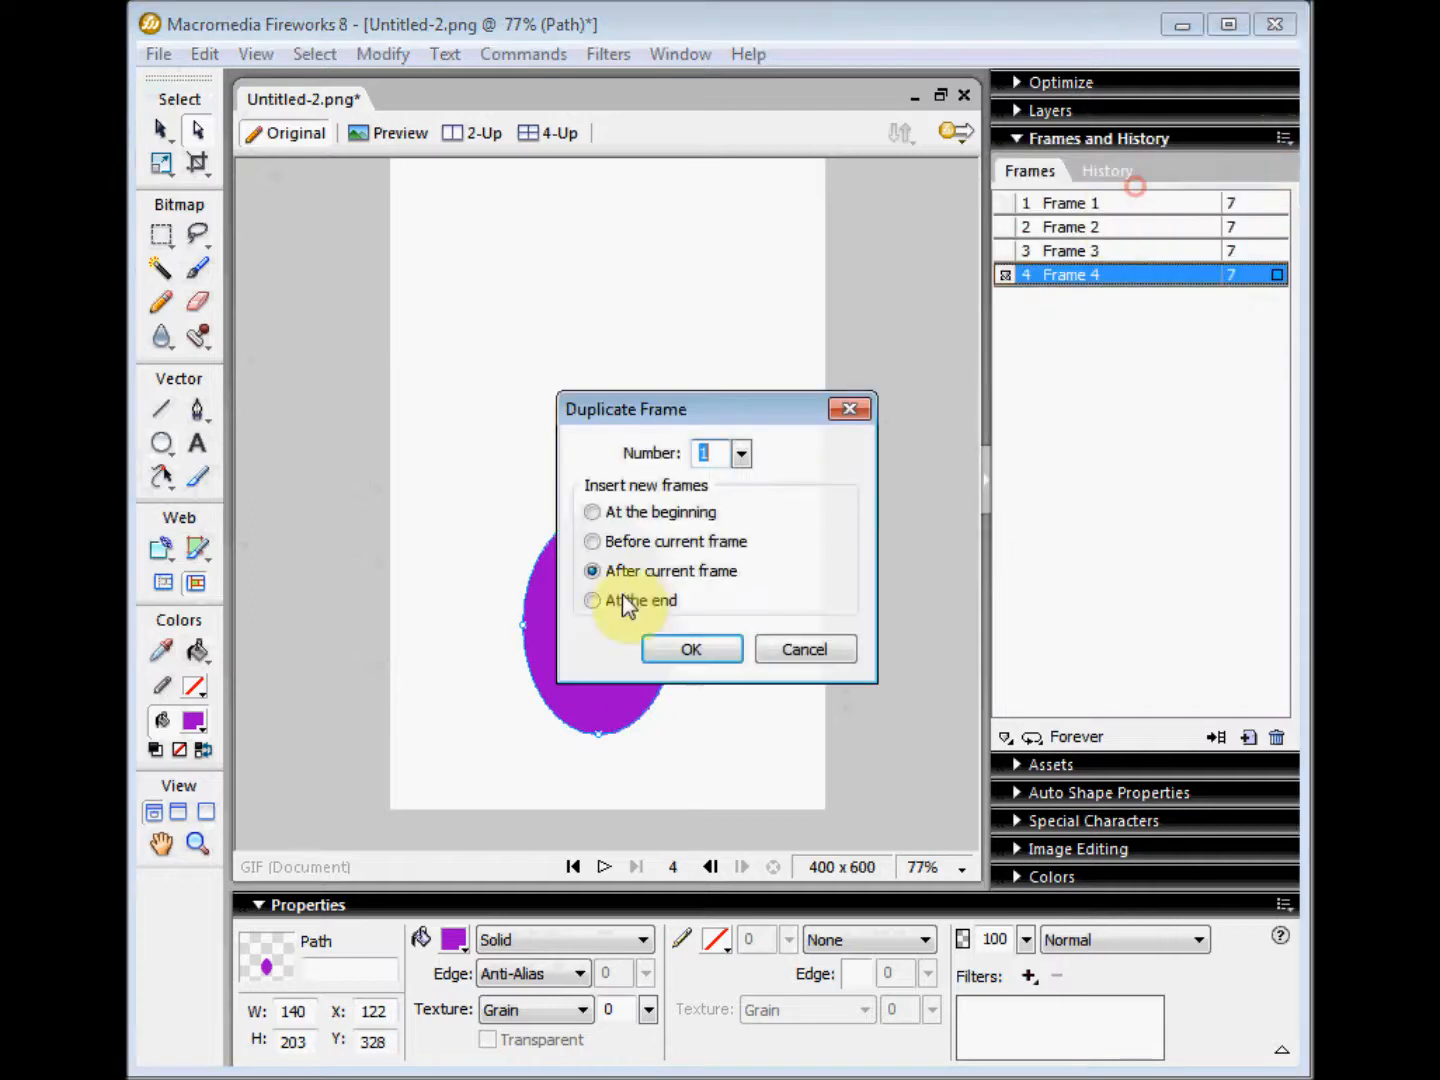
click(672, 655)
drag(627, 664, 625, 672)
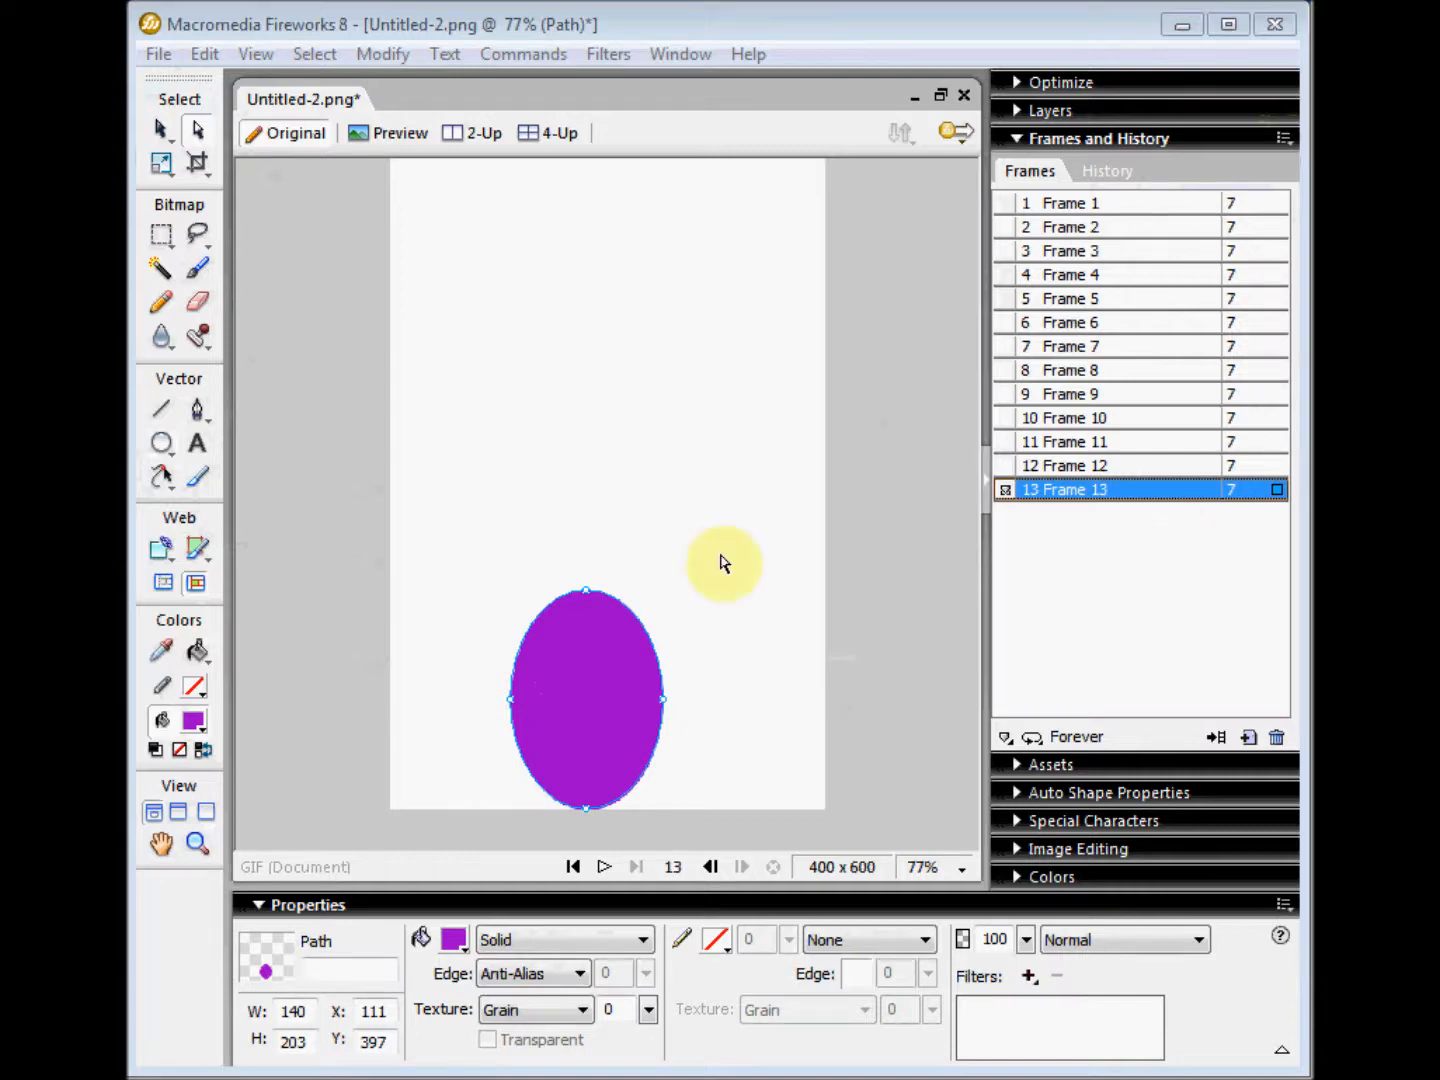
- Squash the ellipse in frame 13 by pulling its top anchor point down until the shape is about 180 pixels high
click(595, 600)
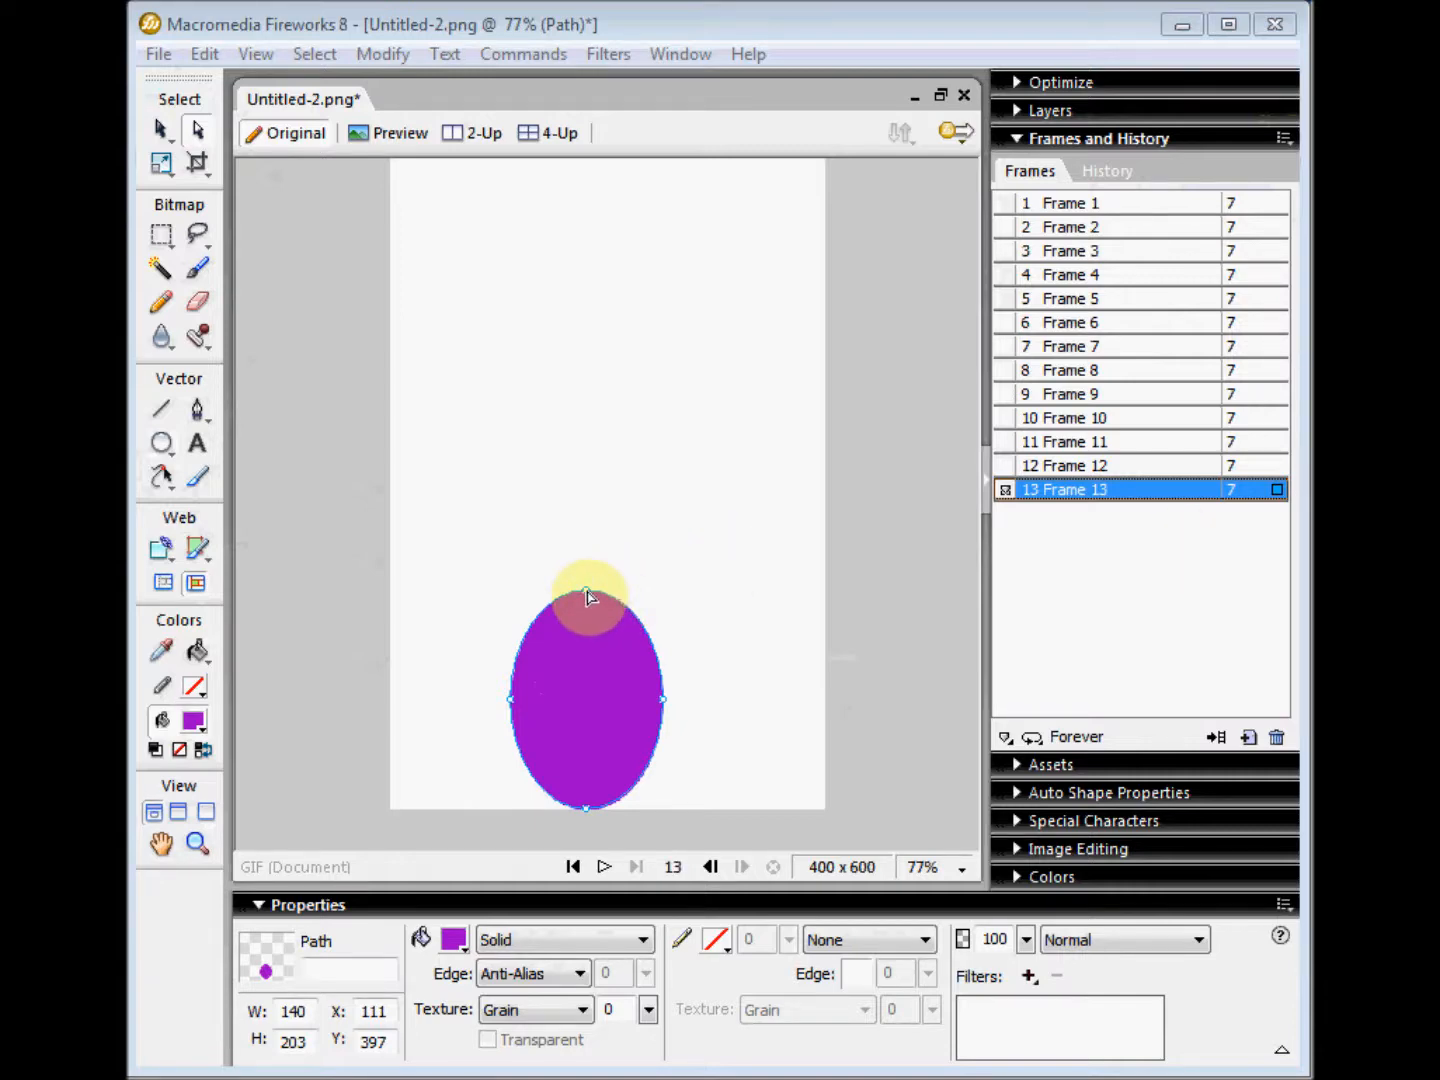
click(588, 592)
click(589, 597)
drag(589, 605, 588, 616)
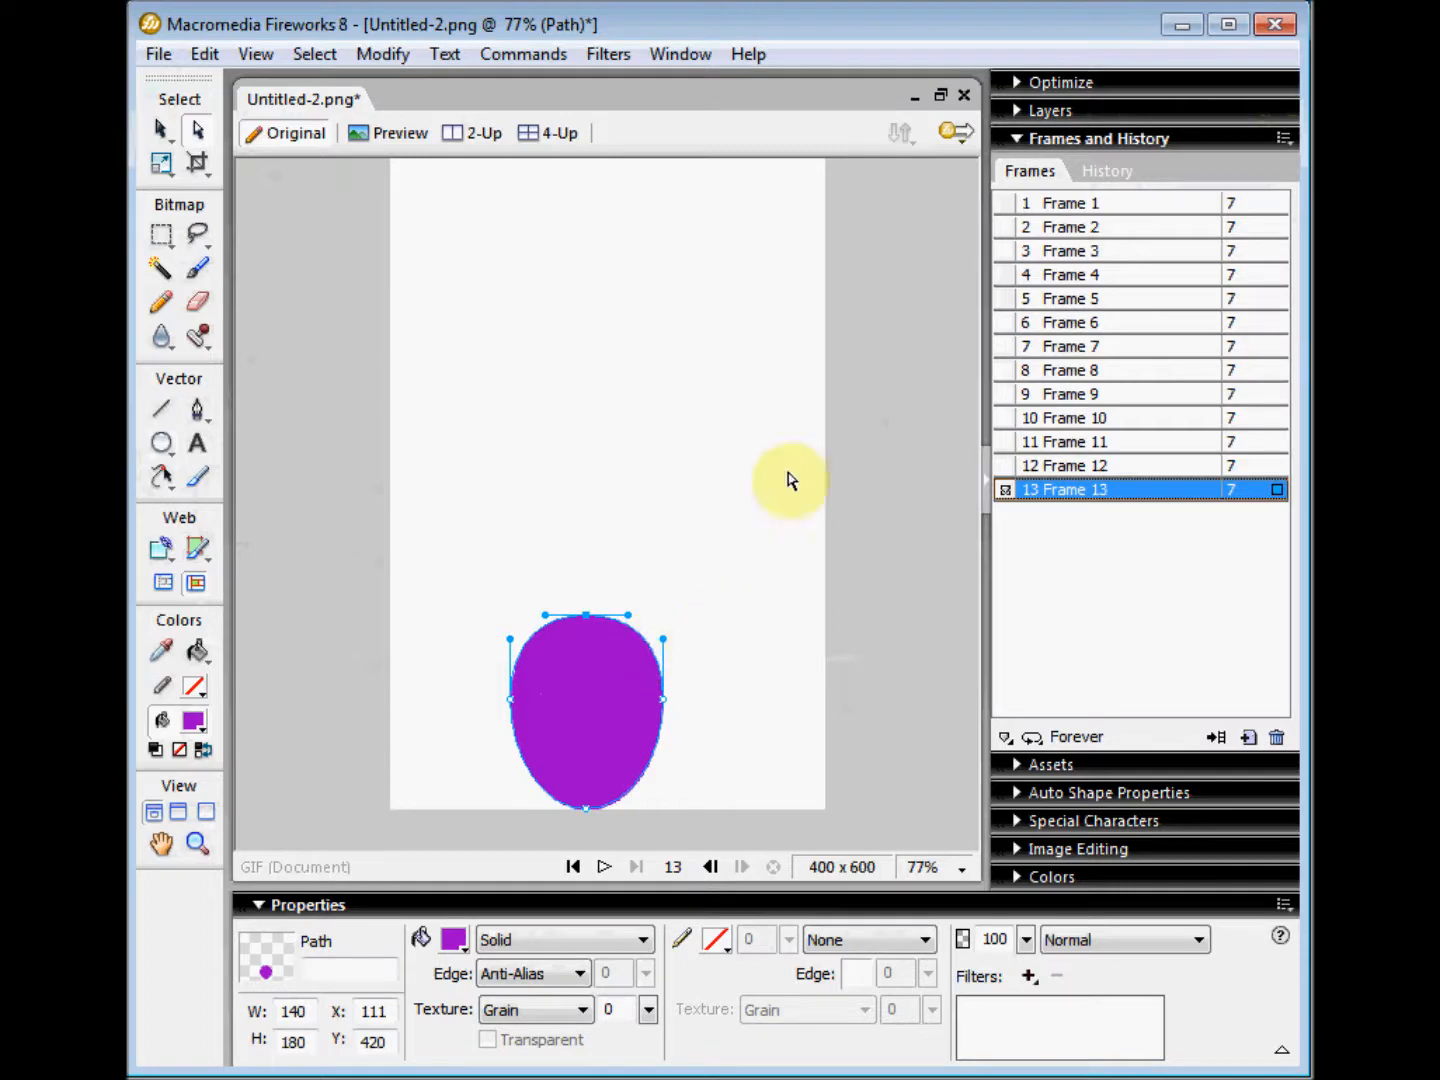
- Duplicate frame 13 with the squashed shape once after the current frame
click(1284, 140)
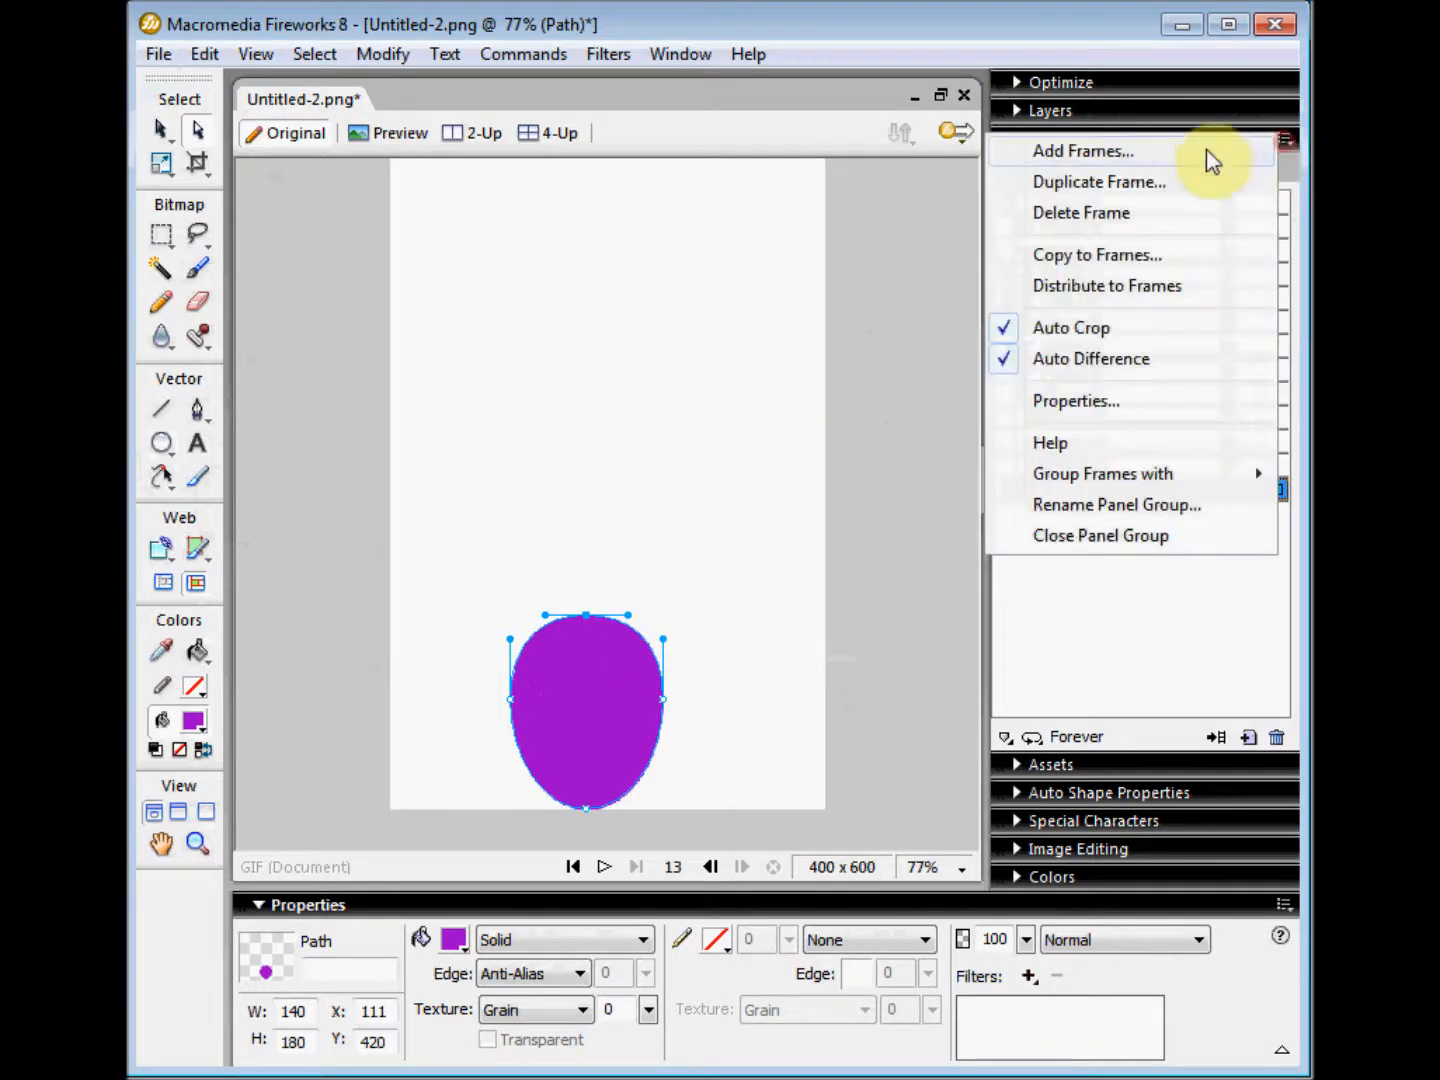
click(1141, 185)
click(715, 655)
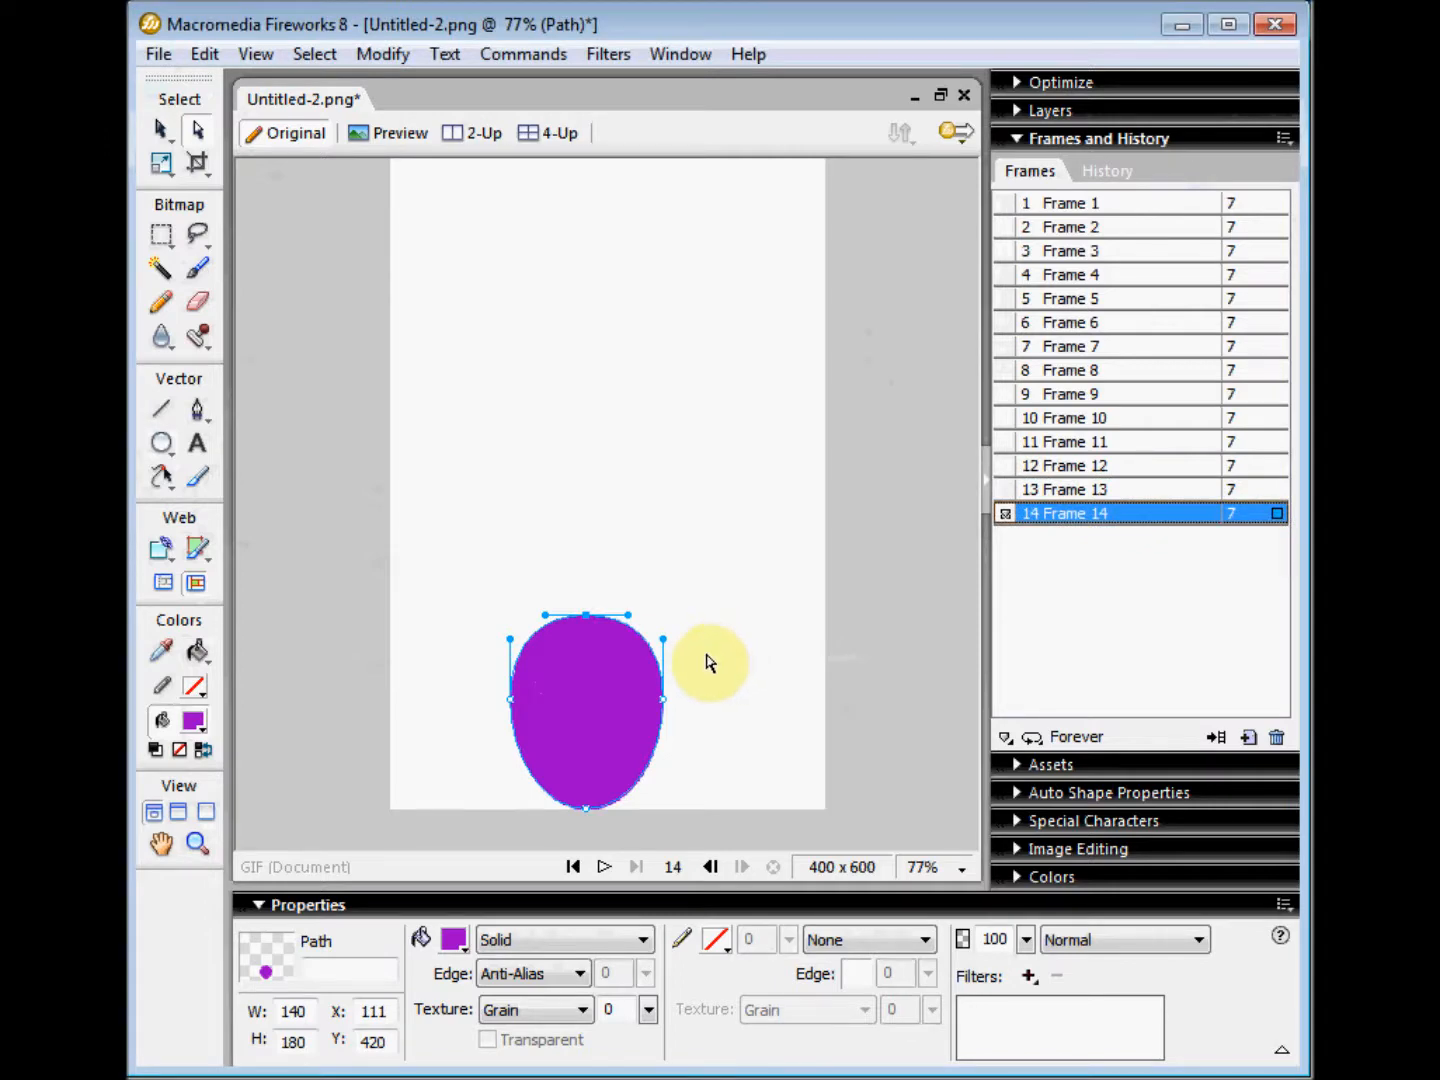
click(612, 713)
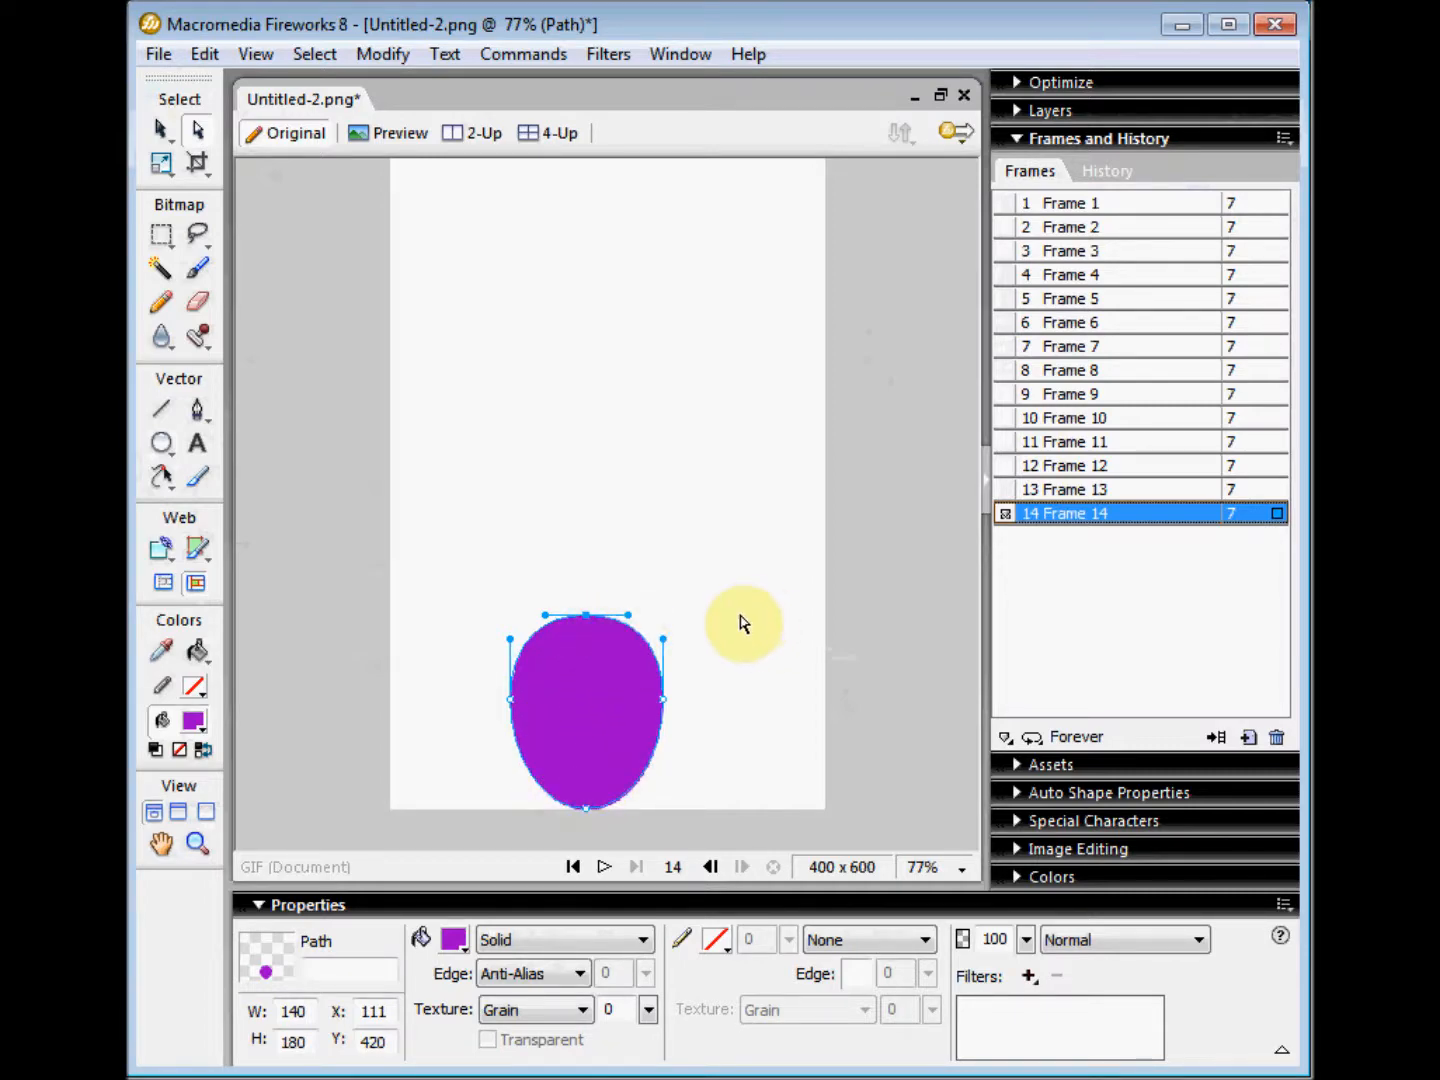
- Compare frames 12 and 13, and duplicate frame 12 to the end of the animation
click(1093, 467)
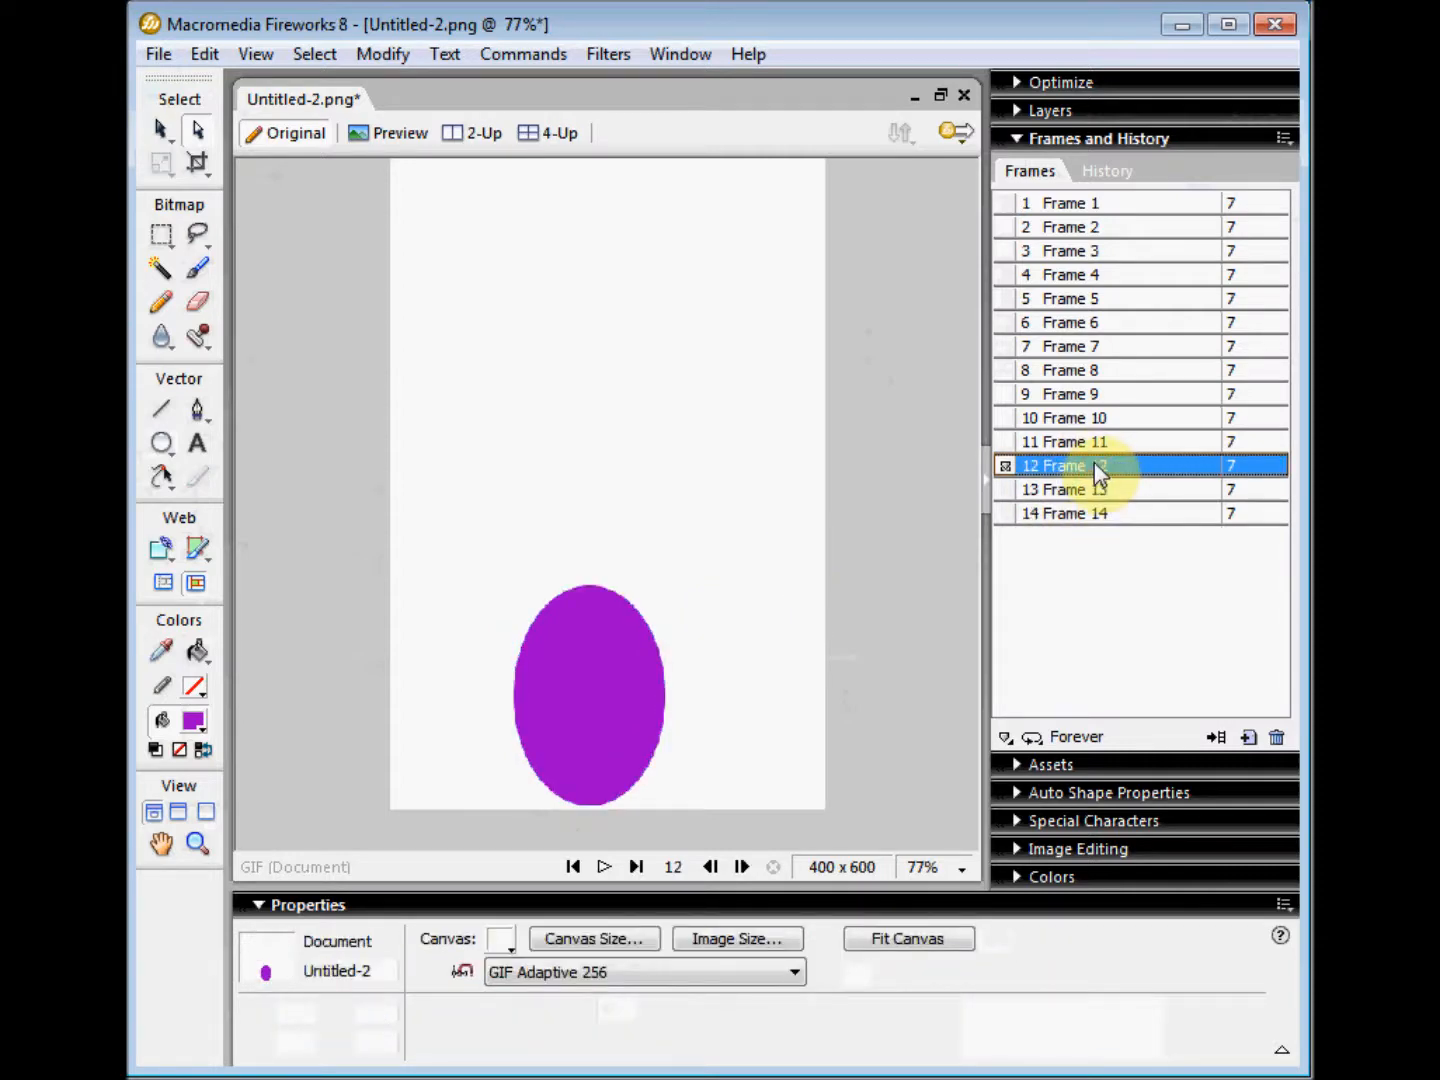
click(1103, 484)
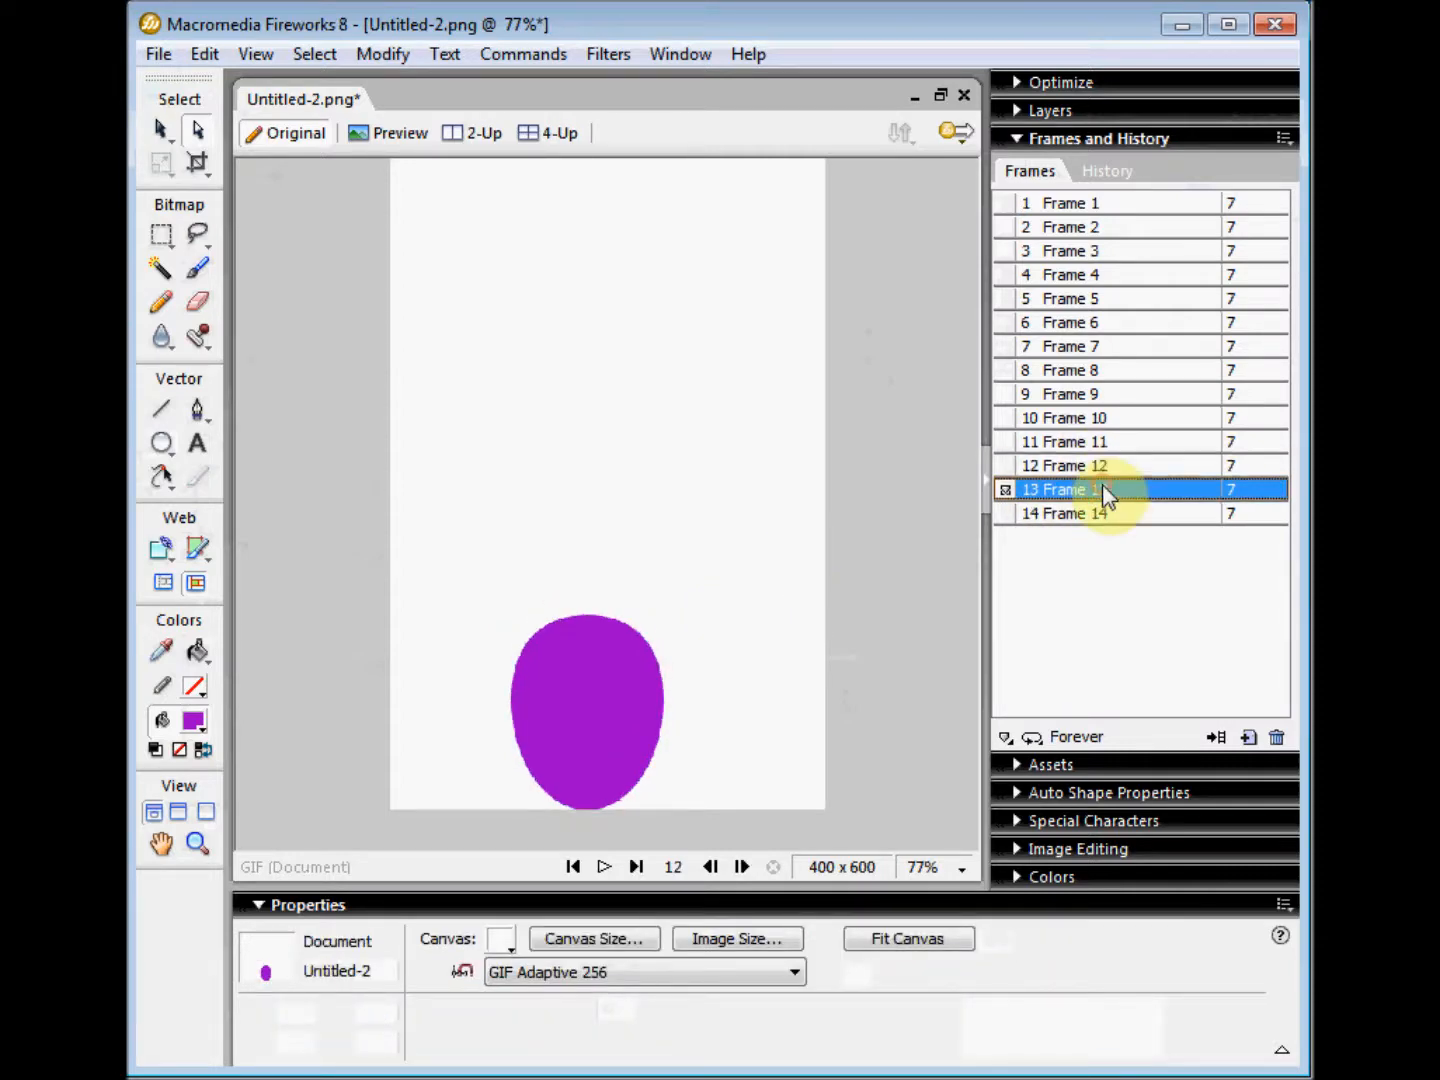
click(1105, 467)
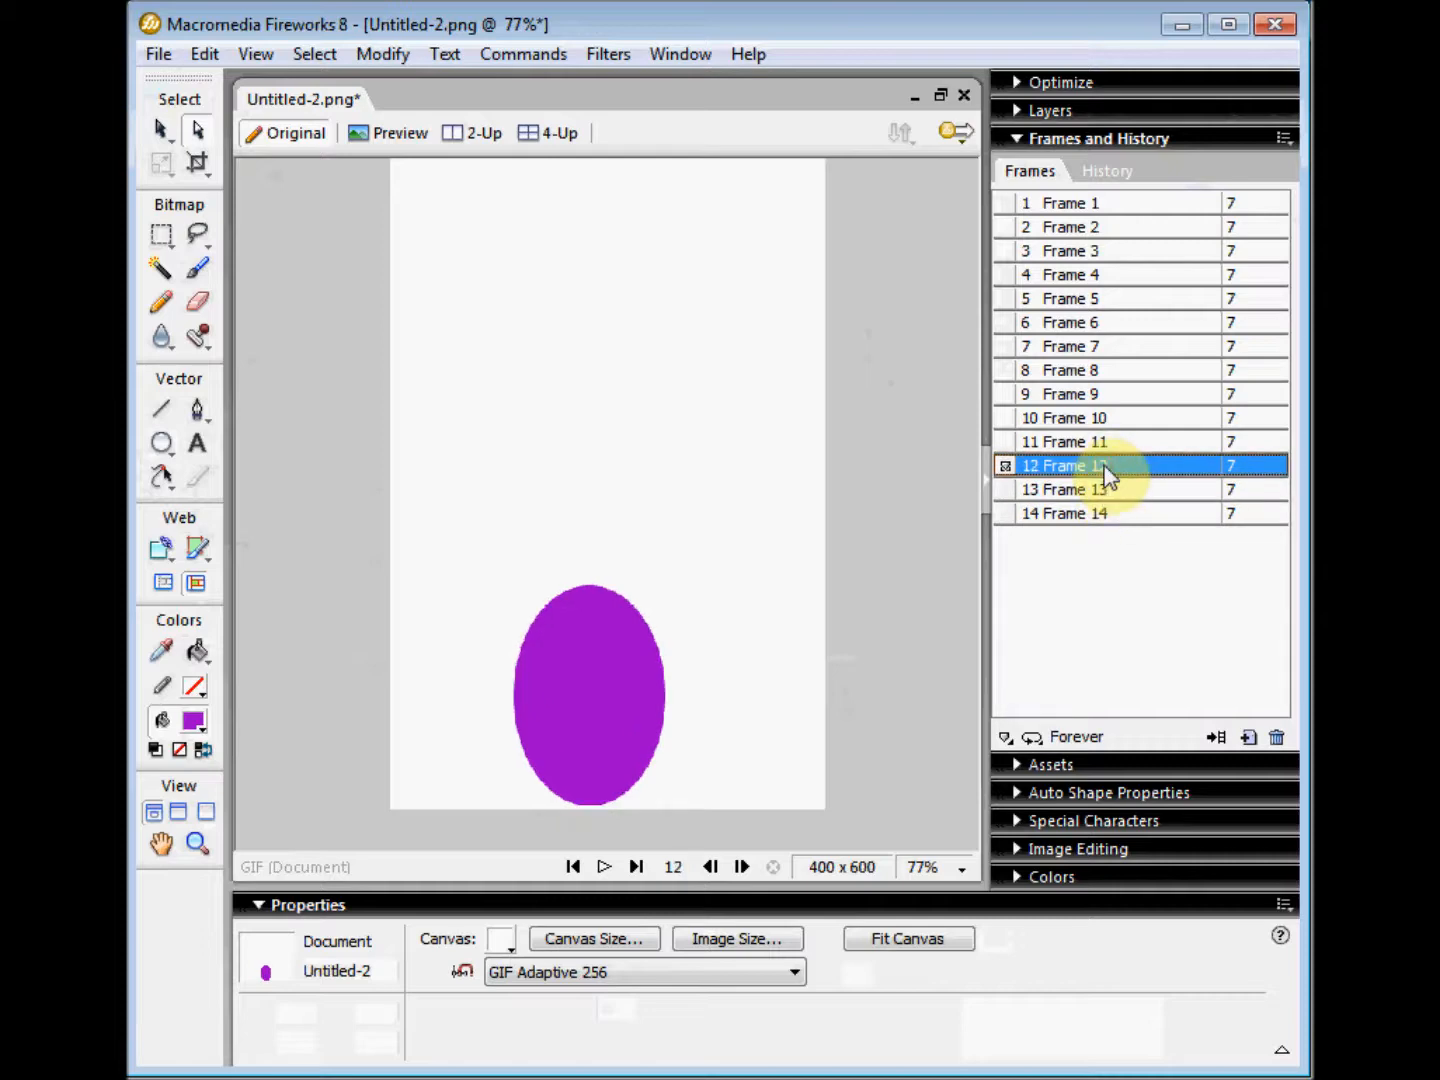
click(1109, 485)
click(1107, 468)
click(1288, 140)
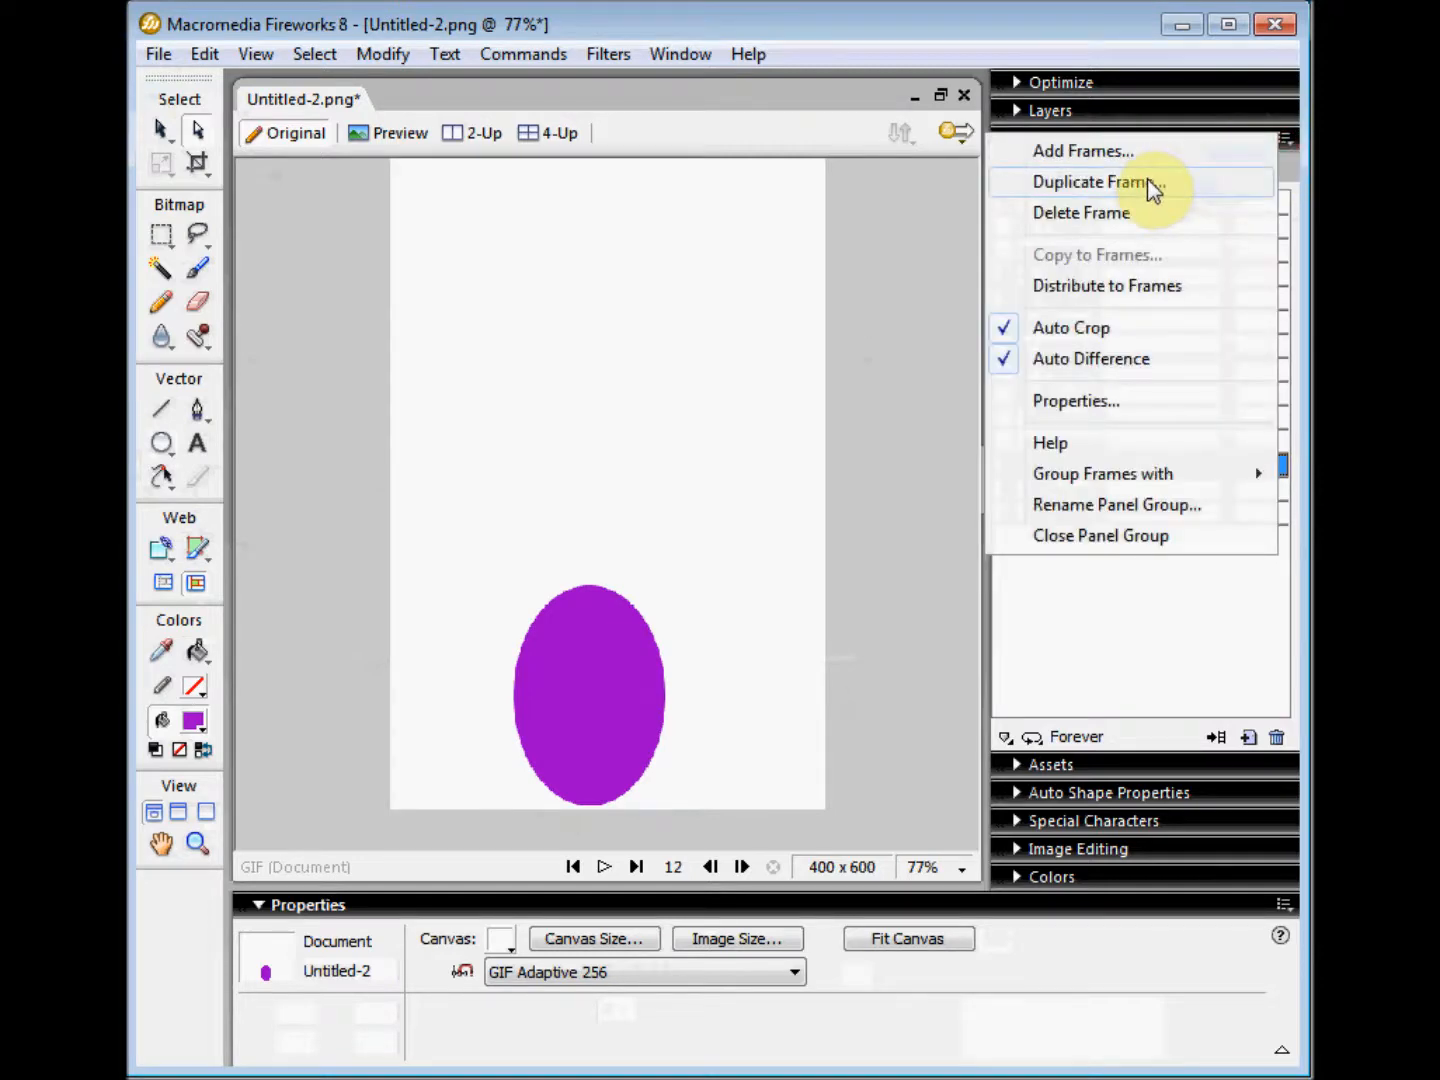
click(1150, 184)
click(593, 601)
click(691, 651)
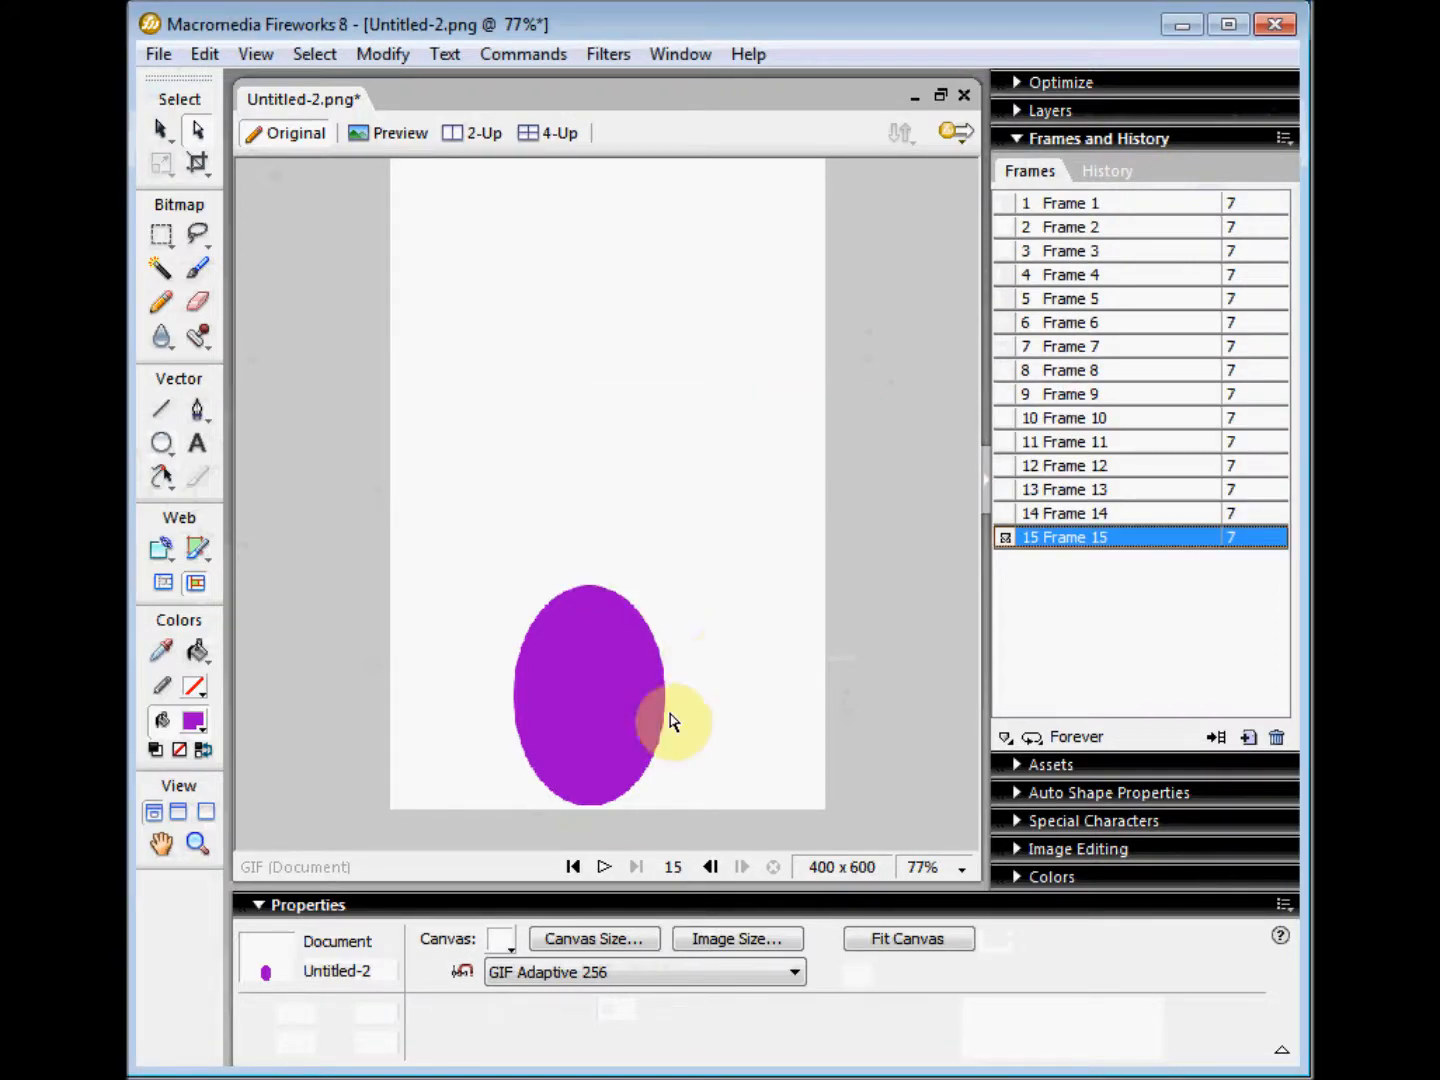
- Play back the ellipse animation to check its movement, and stop the playback
click(606, 868)
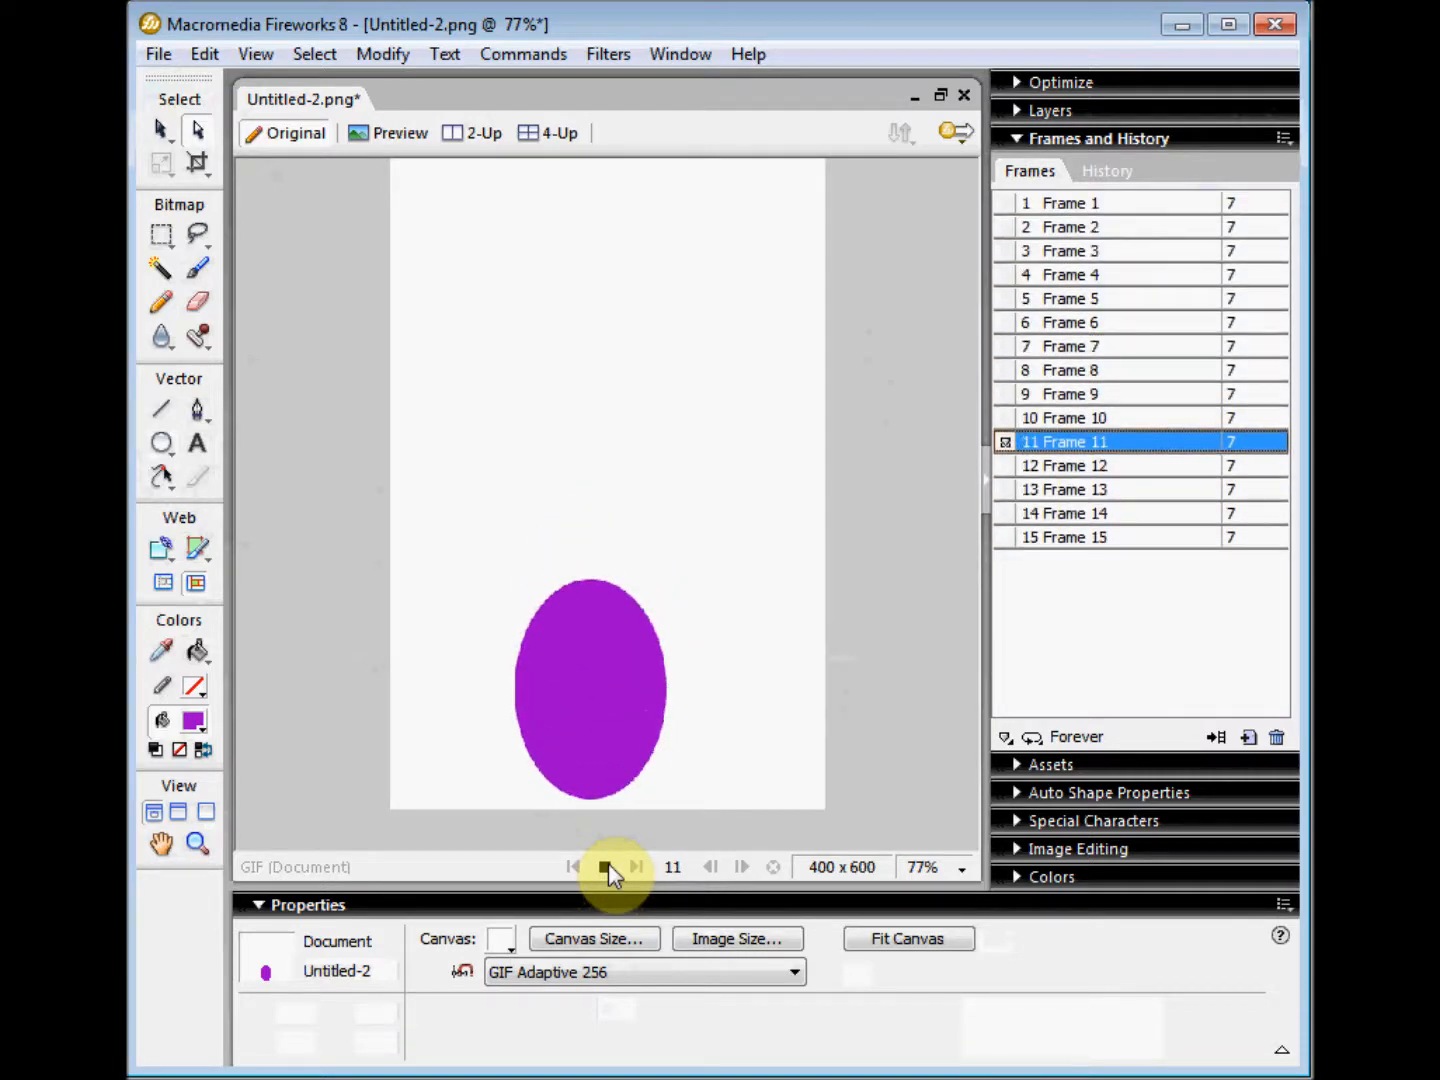
click(607, 868)
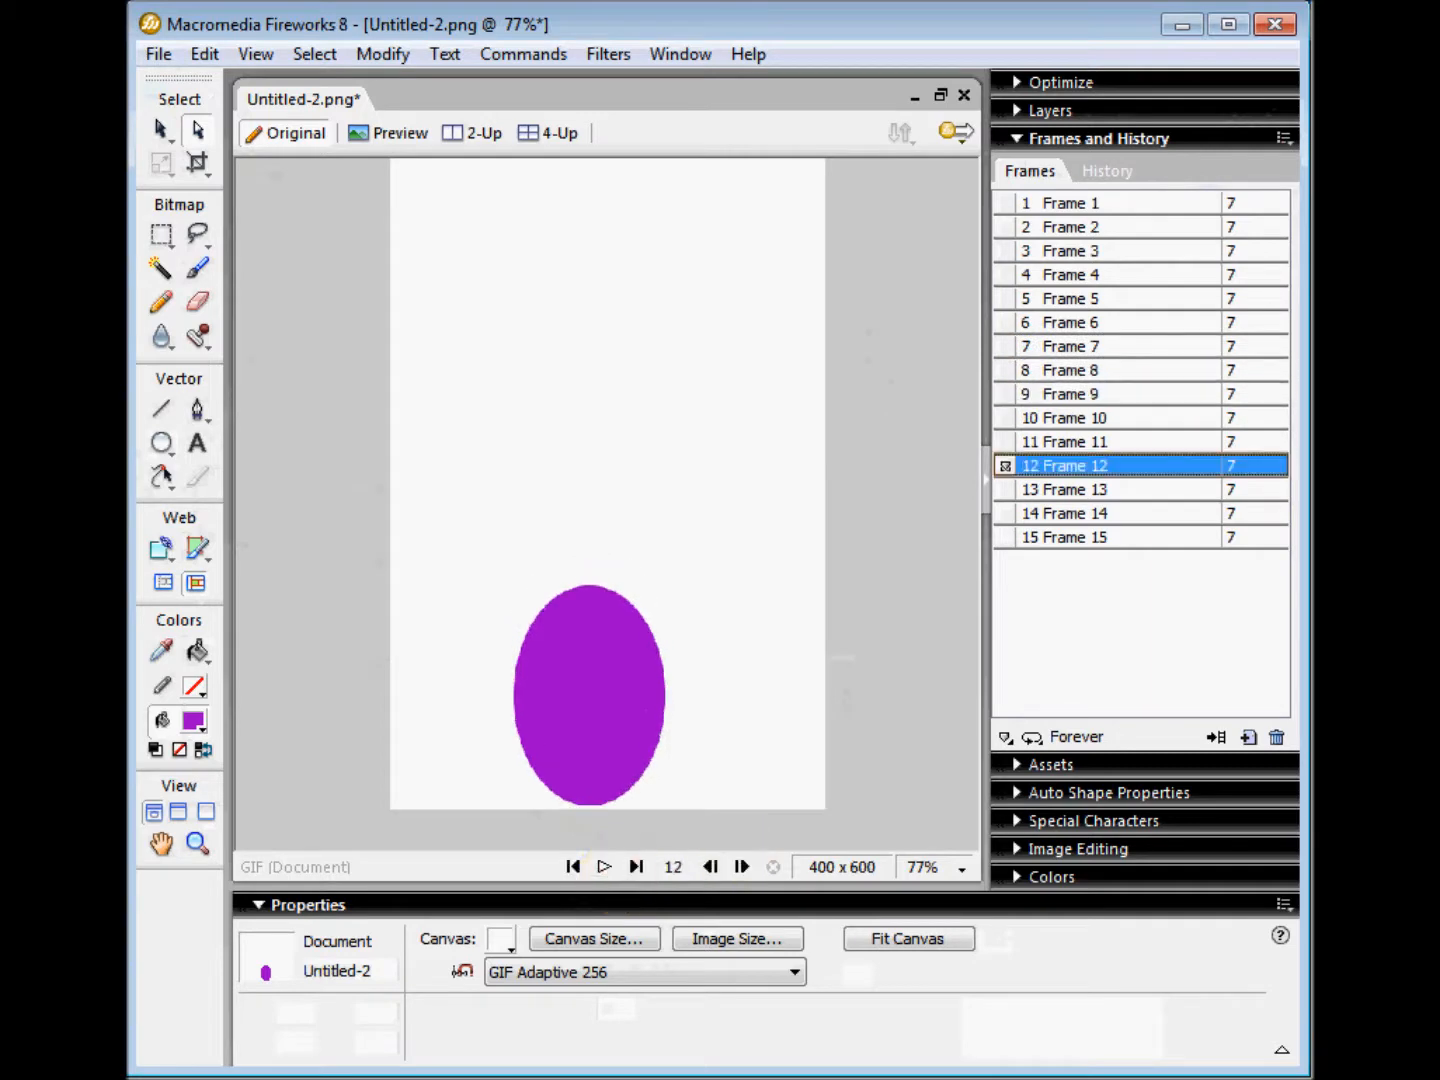
- Switch to the finished BouncingBall_fin.png, look through its frame list, and play back its animation
click(675, 659)
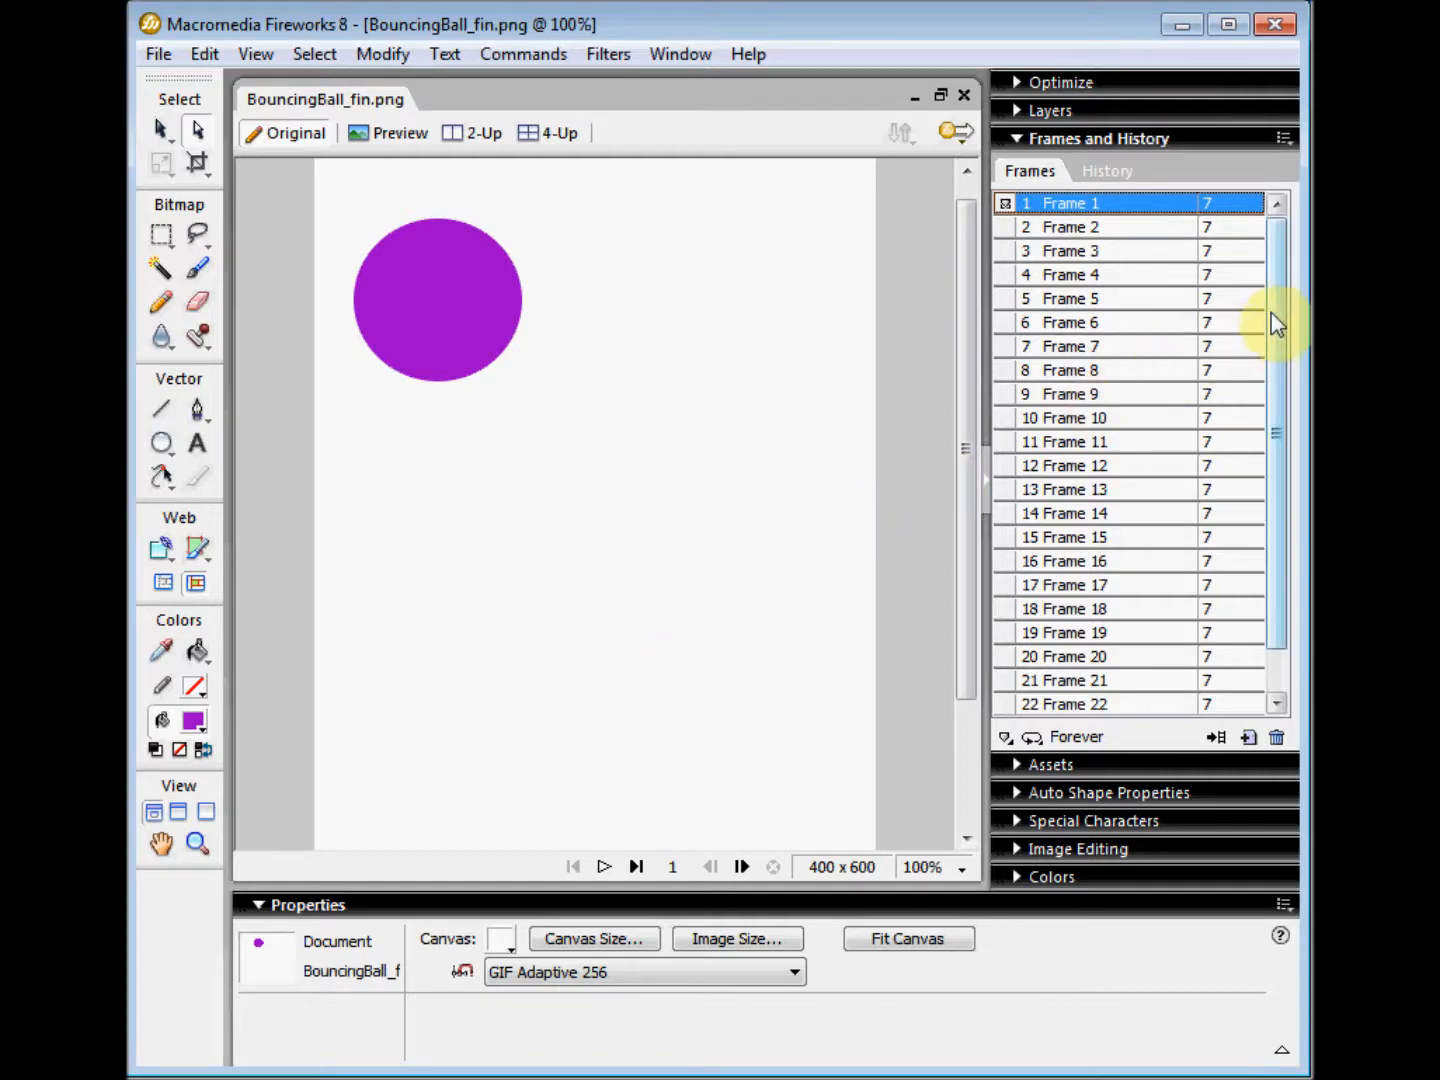
drag(1274, 307, 1268, 358)
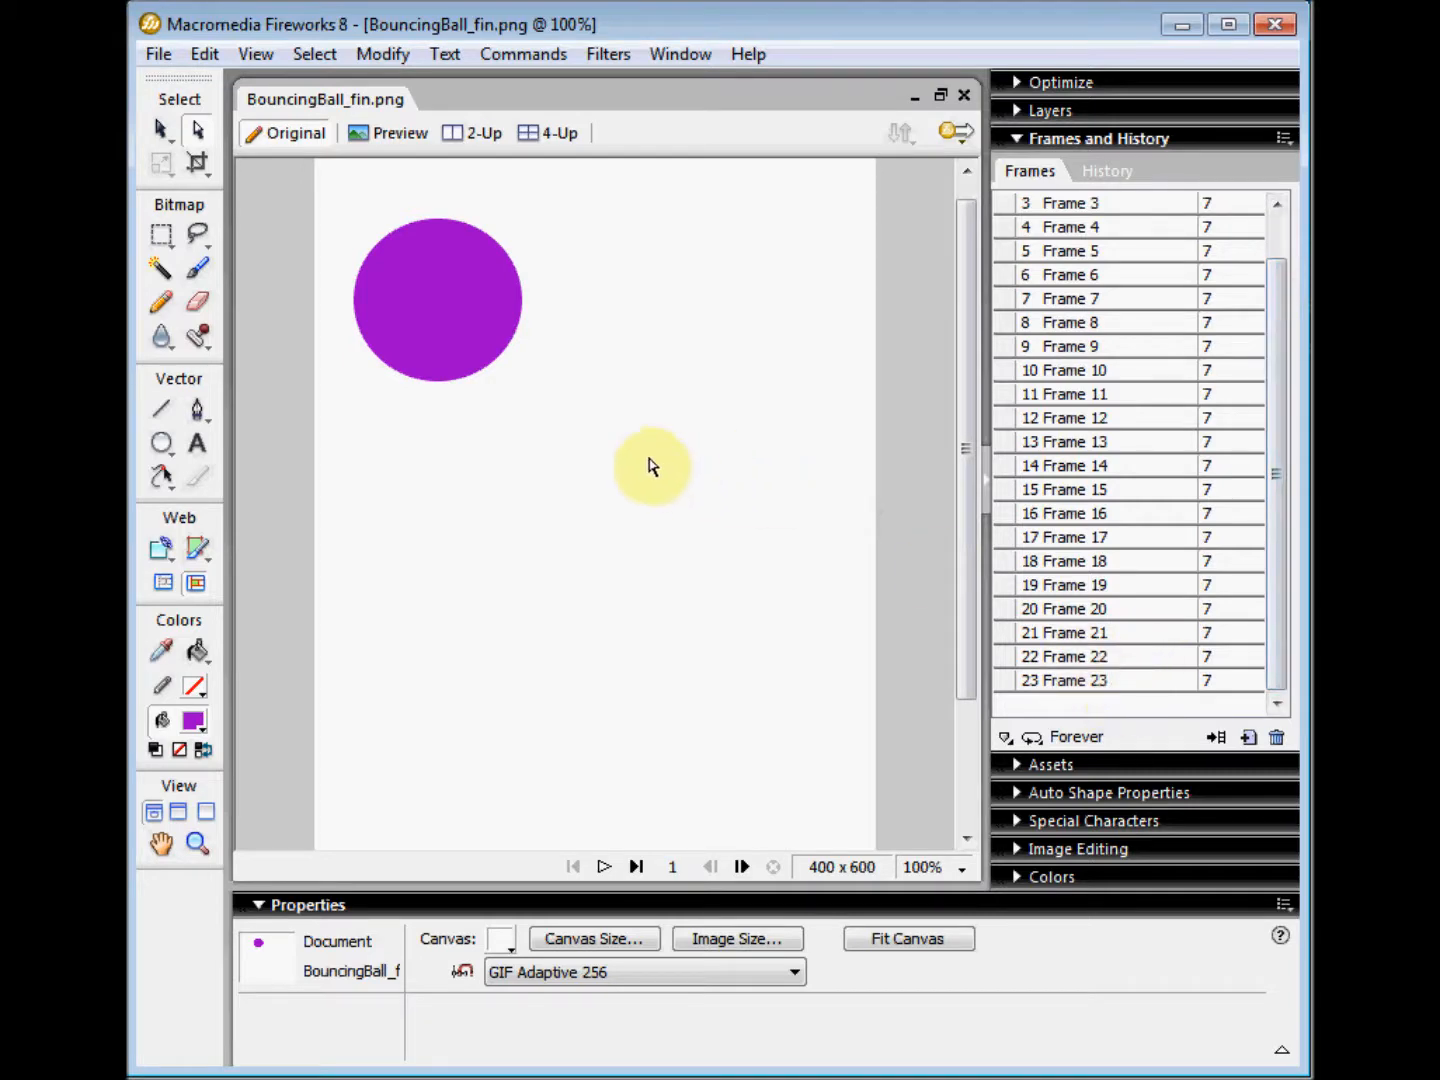
click(604, 869)
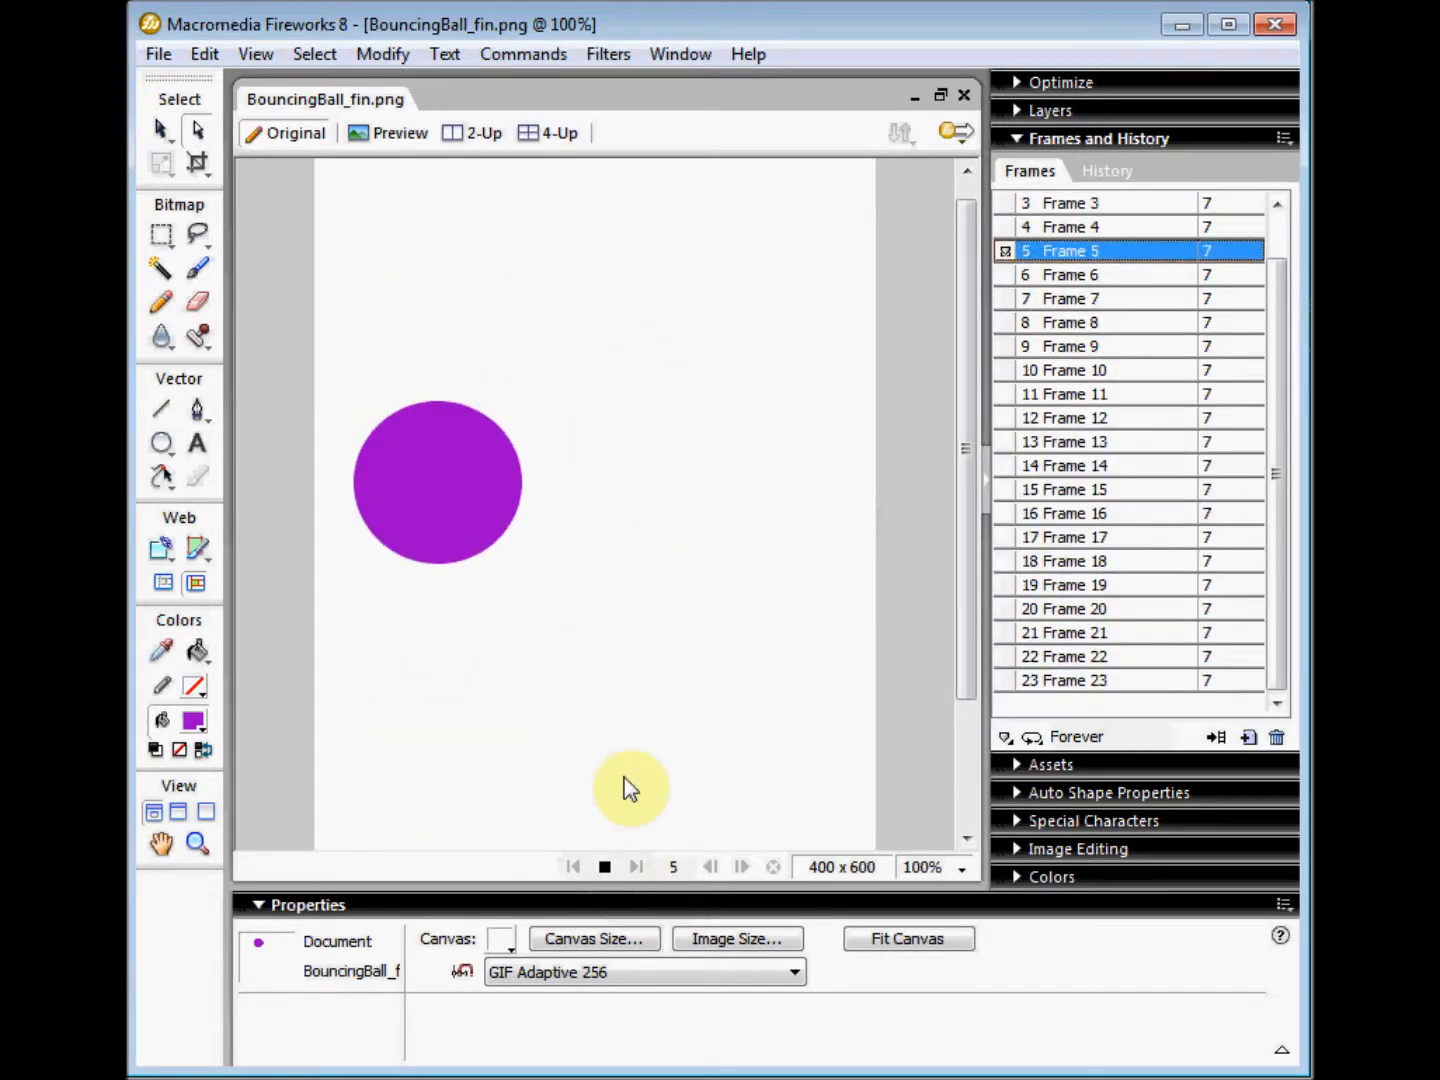
click(604, 866)
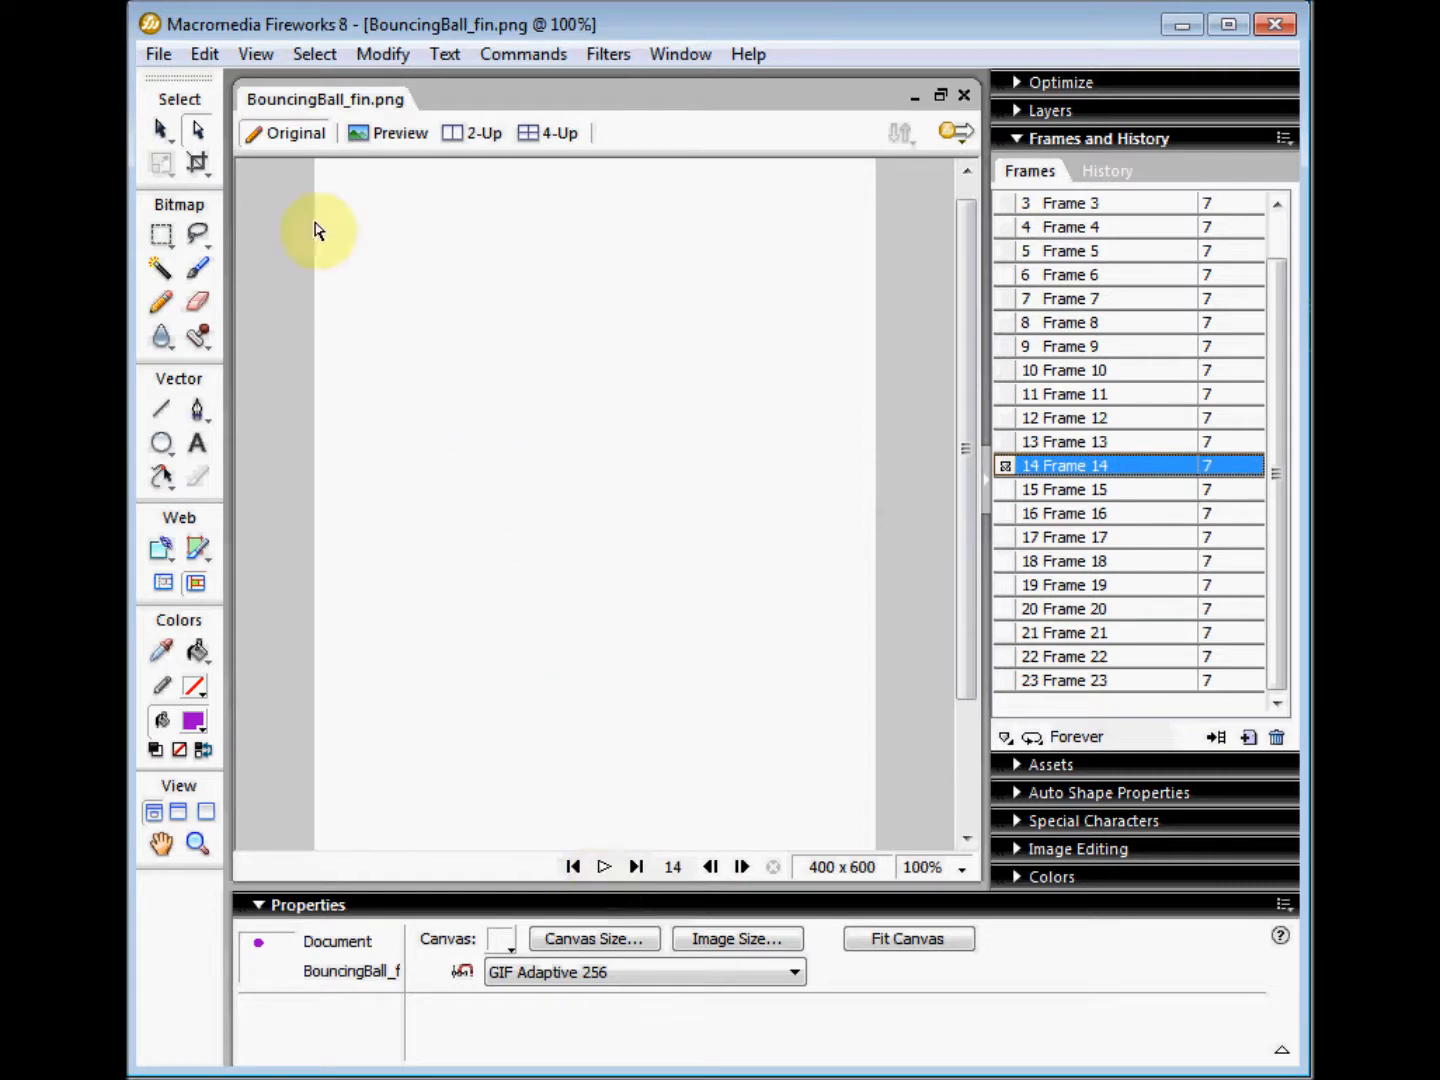
- Save the bouncing ball document as an Animated GIF named BouncingBall_fin1.gif in the Stop_Frame_Ani folder
click(160, 56)
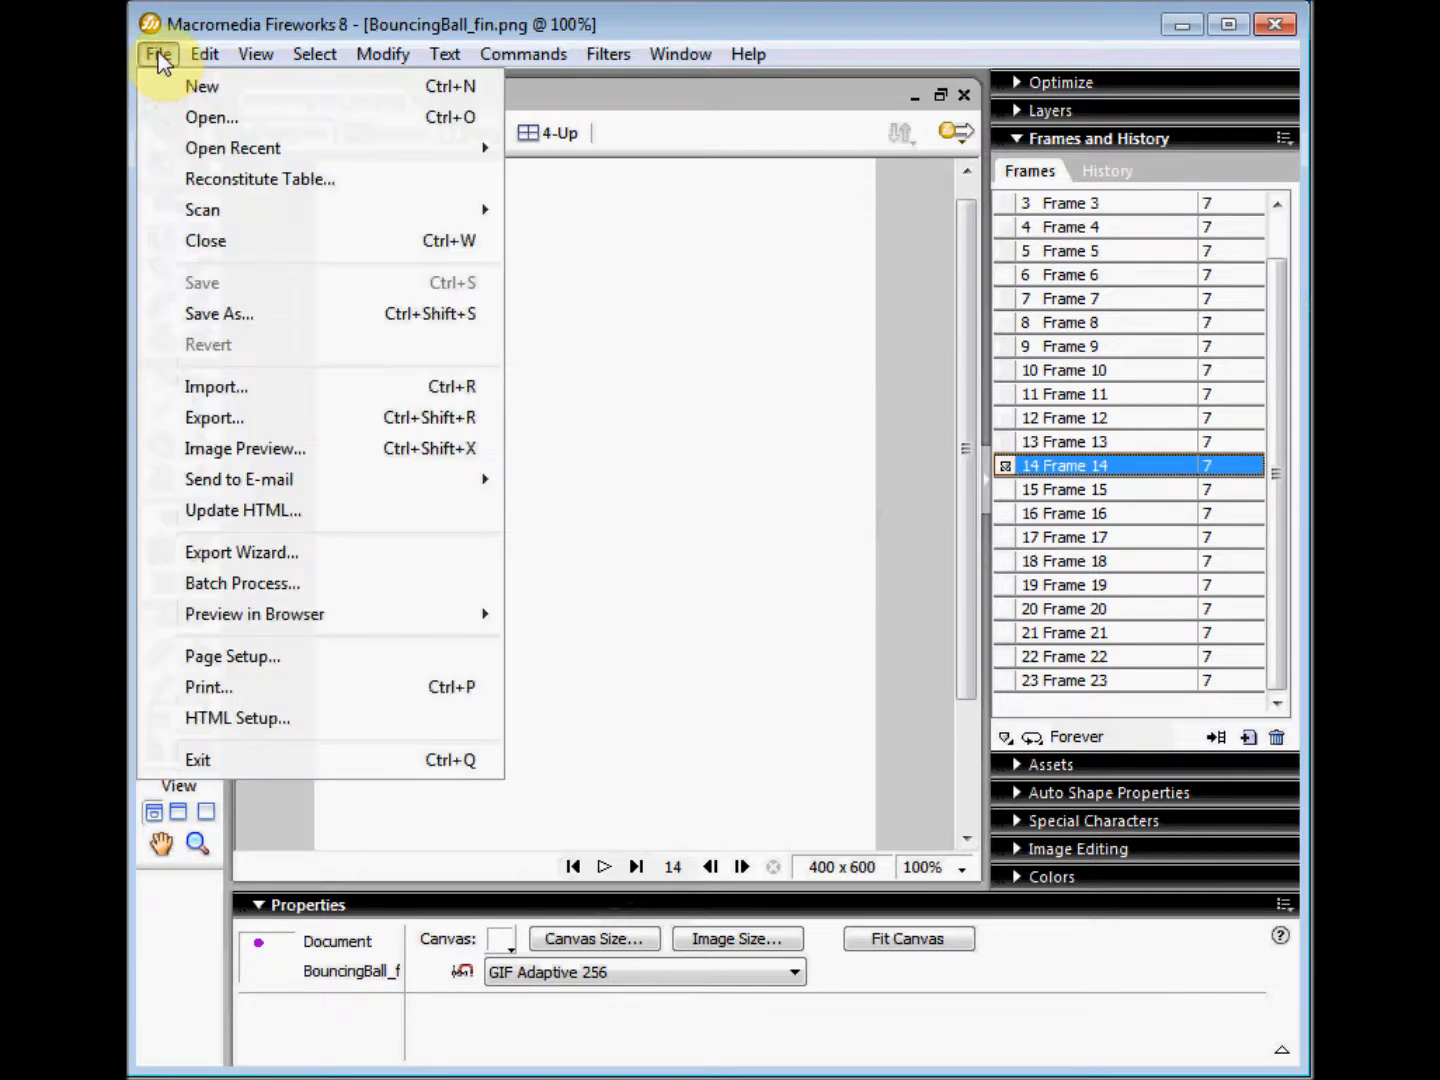
click(231, 315)
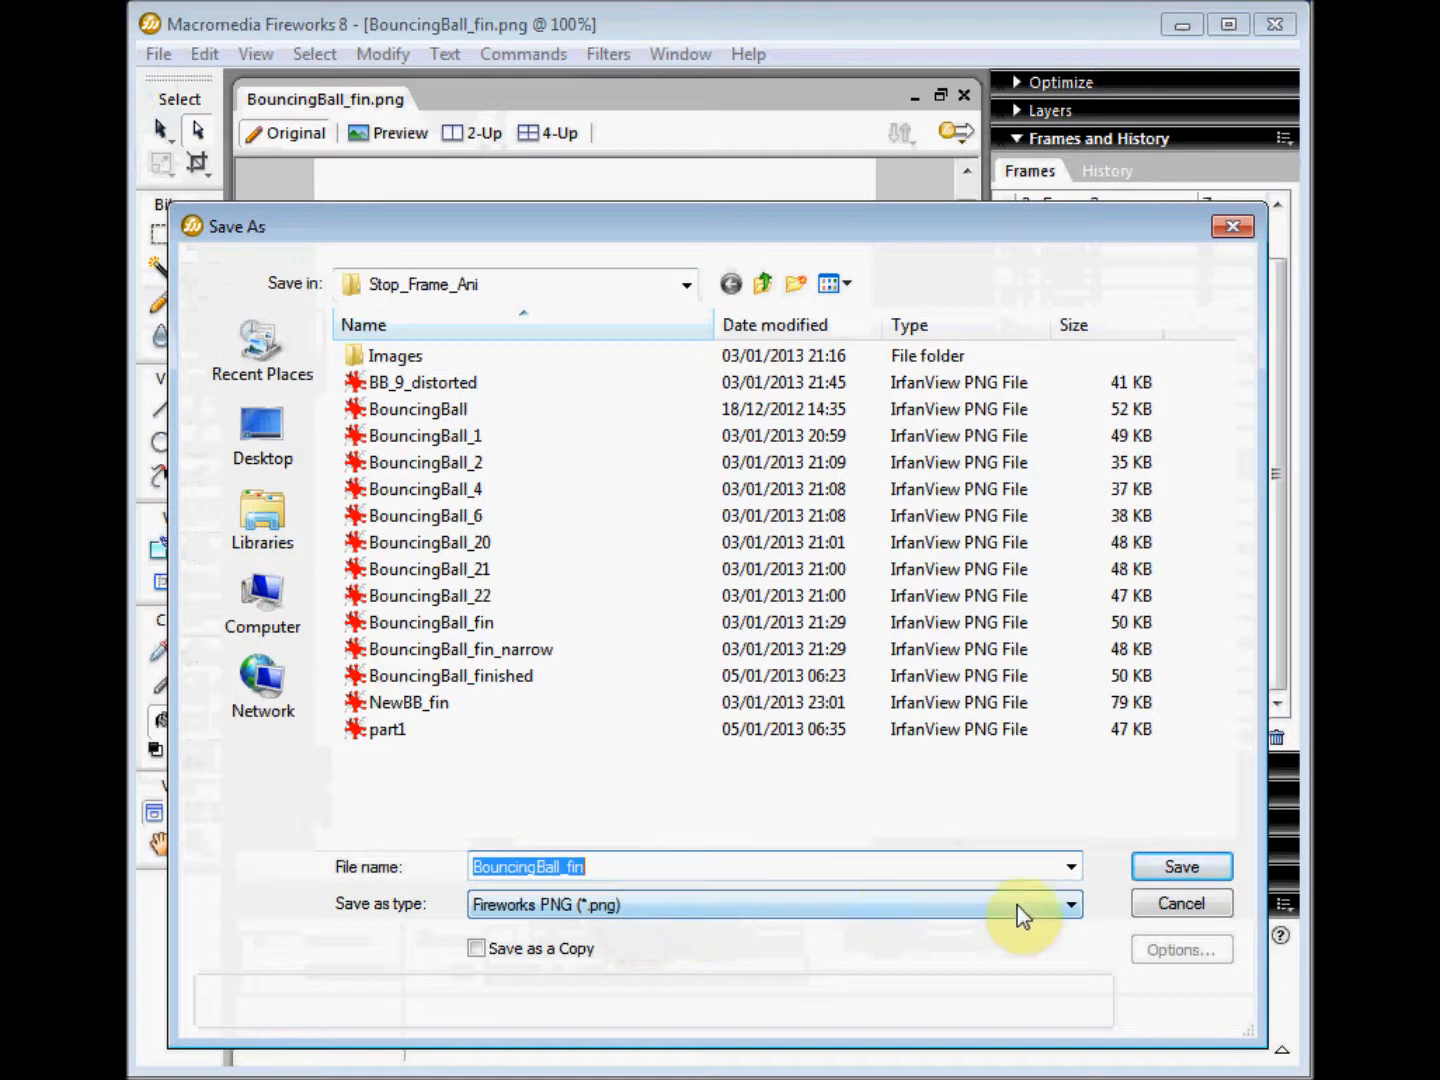
click(1067, 904)
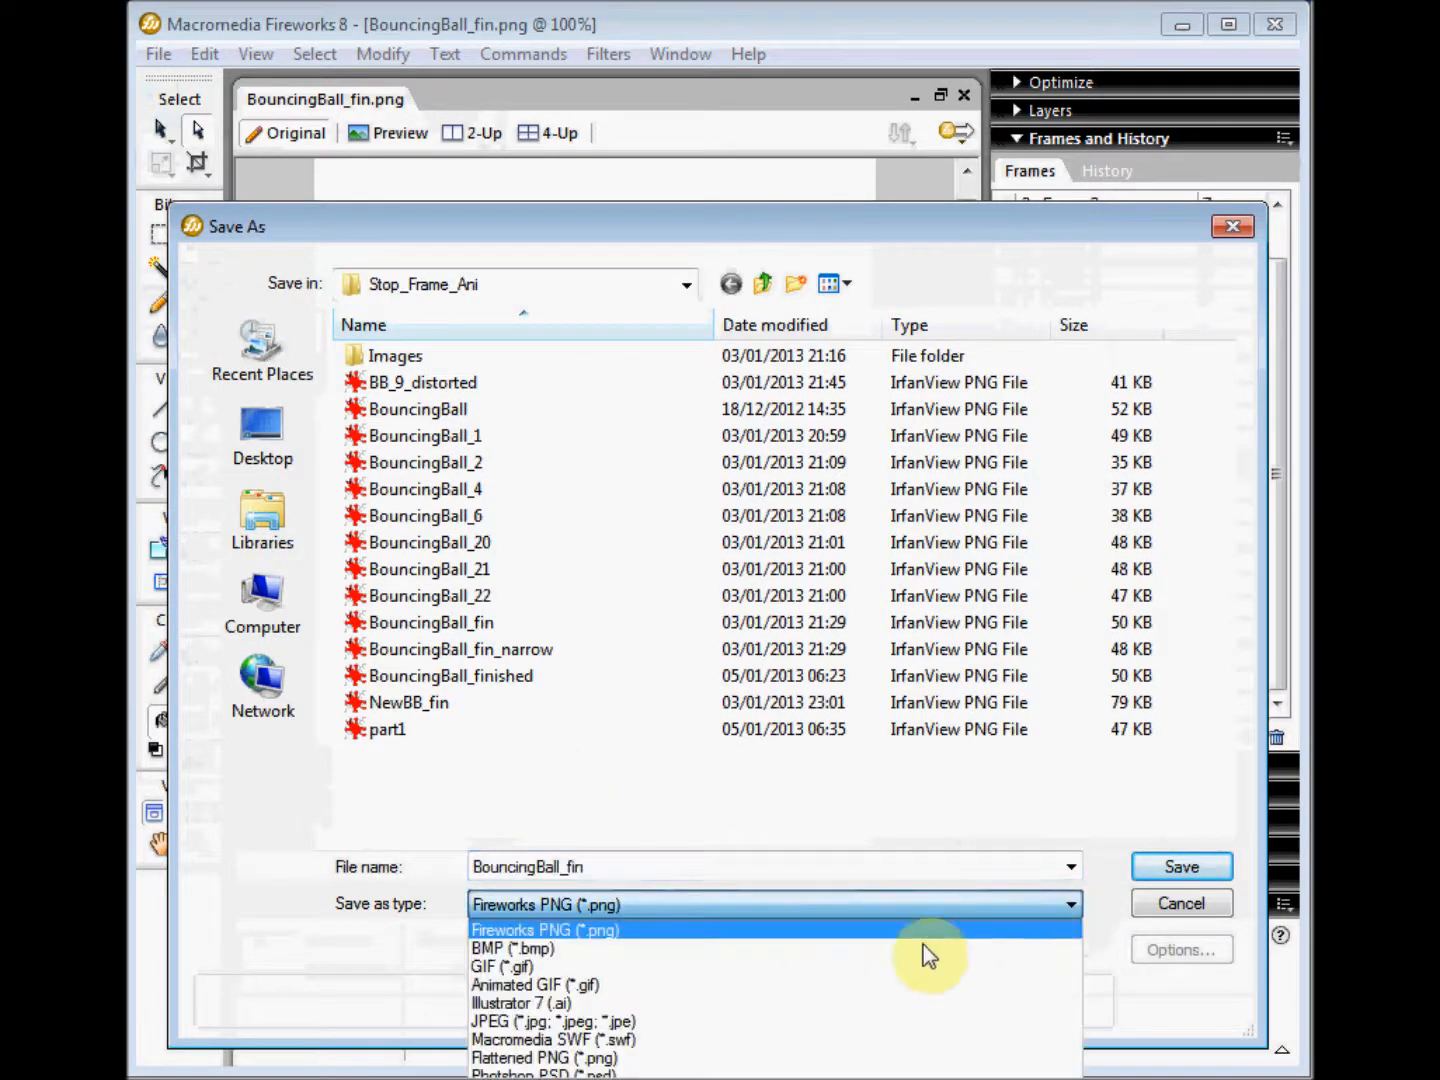
click(804, 986)
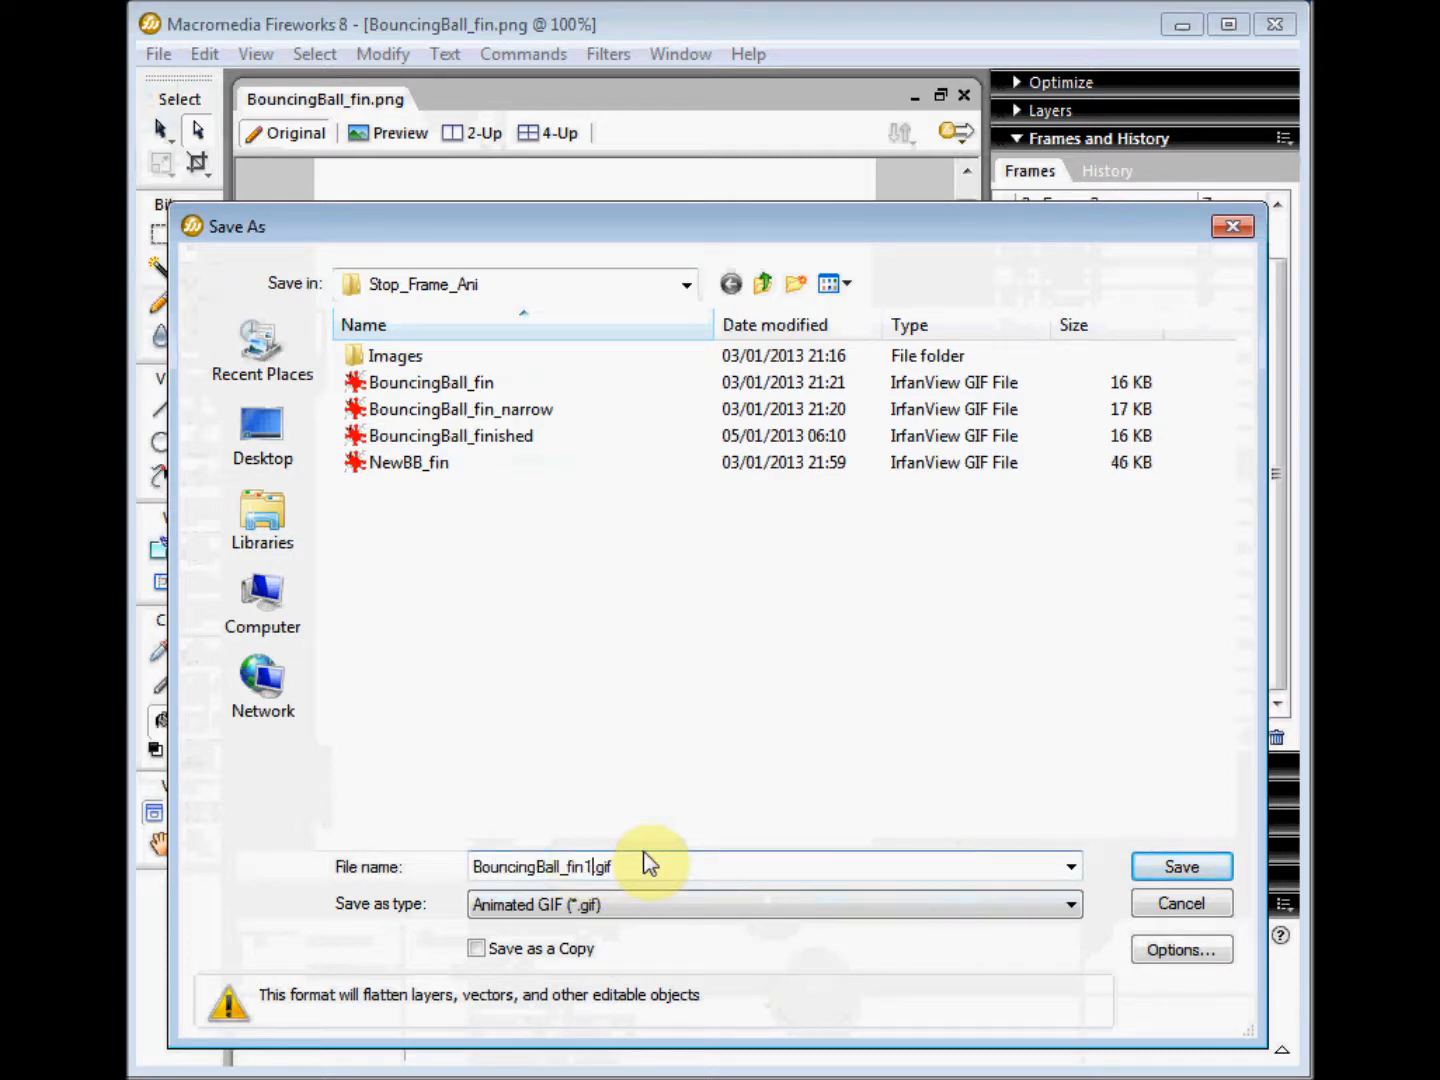
click(1177, 869)
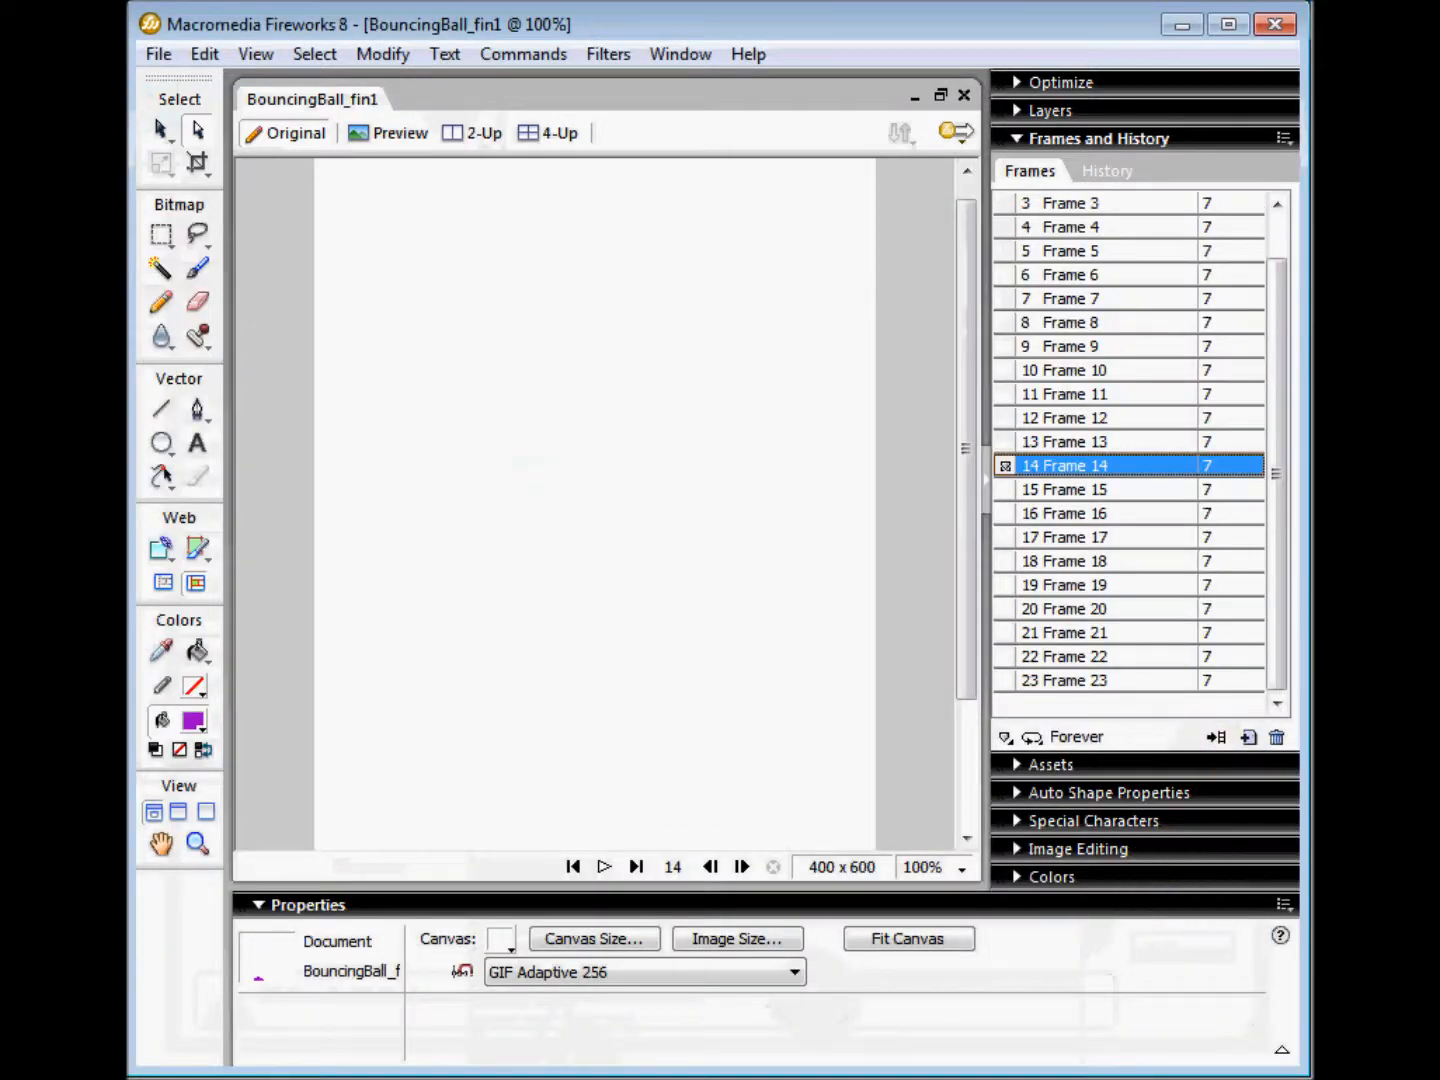